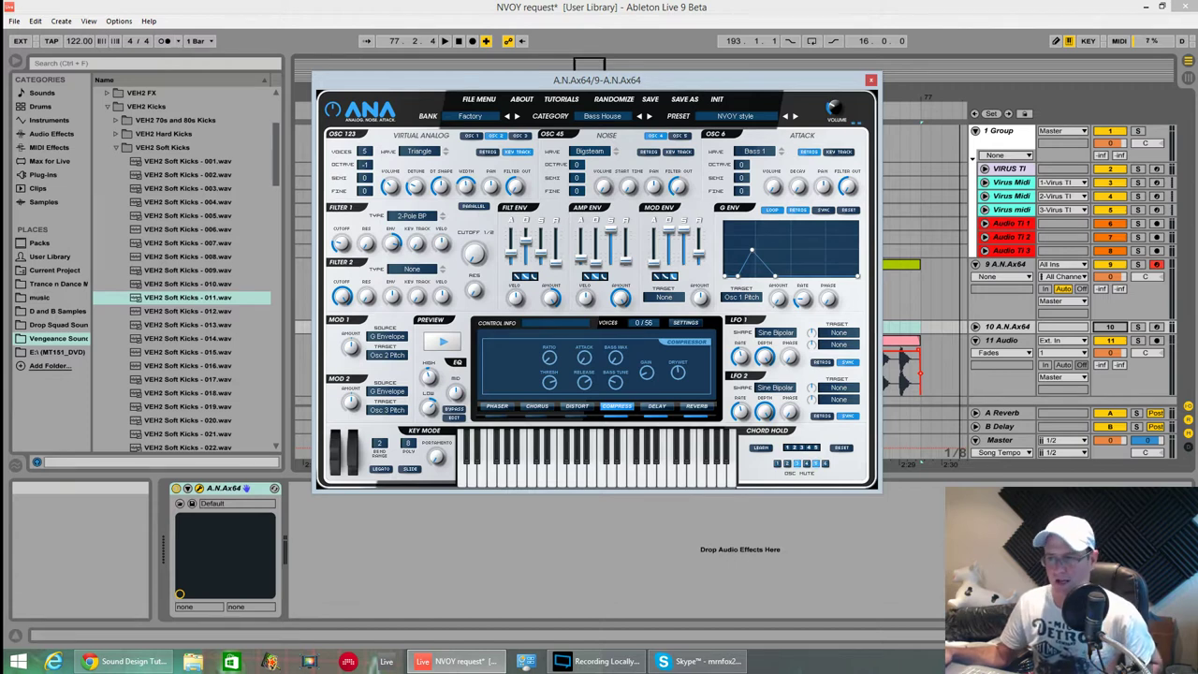
# Step: Switch to Chrome, review the sound request in the Facebook page's inbox, and return to Ableton Live
pyautogui.click(110, 662)
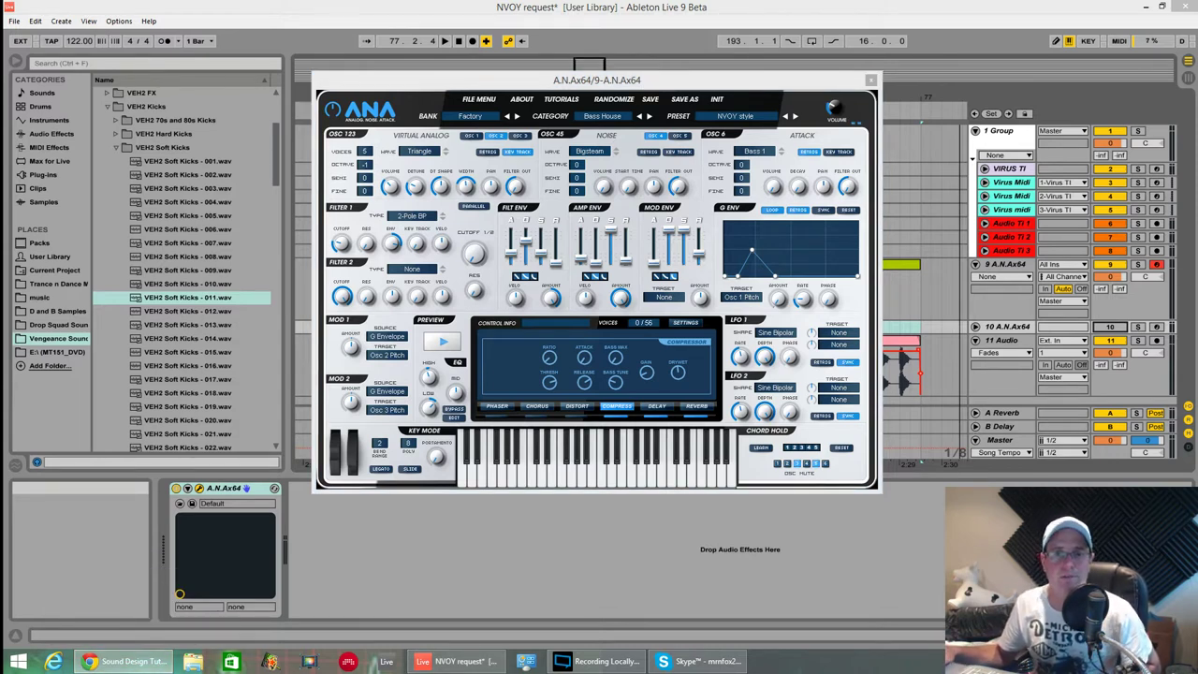
pyautogui.moveTo(0, 103); pyautogui.dragTo(655, 1)
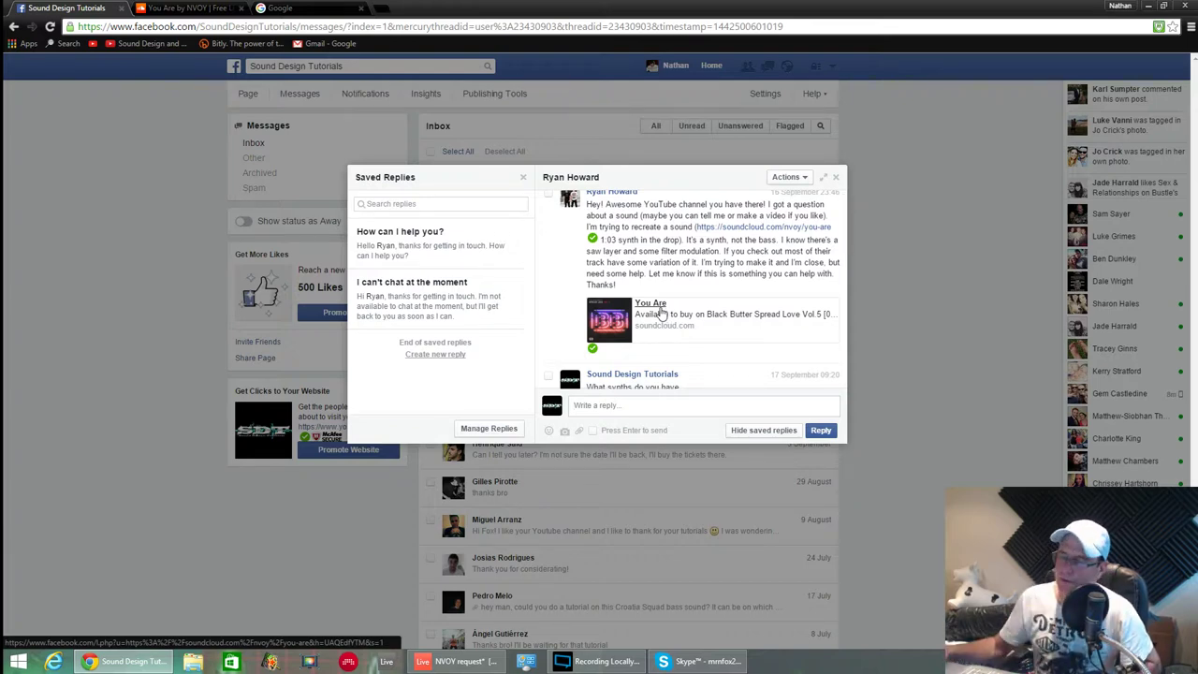
pyautogui.click(836, 177)
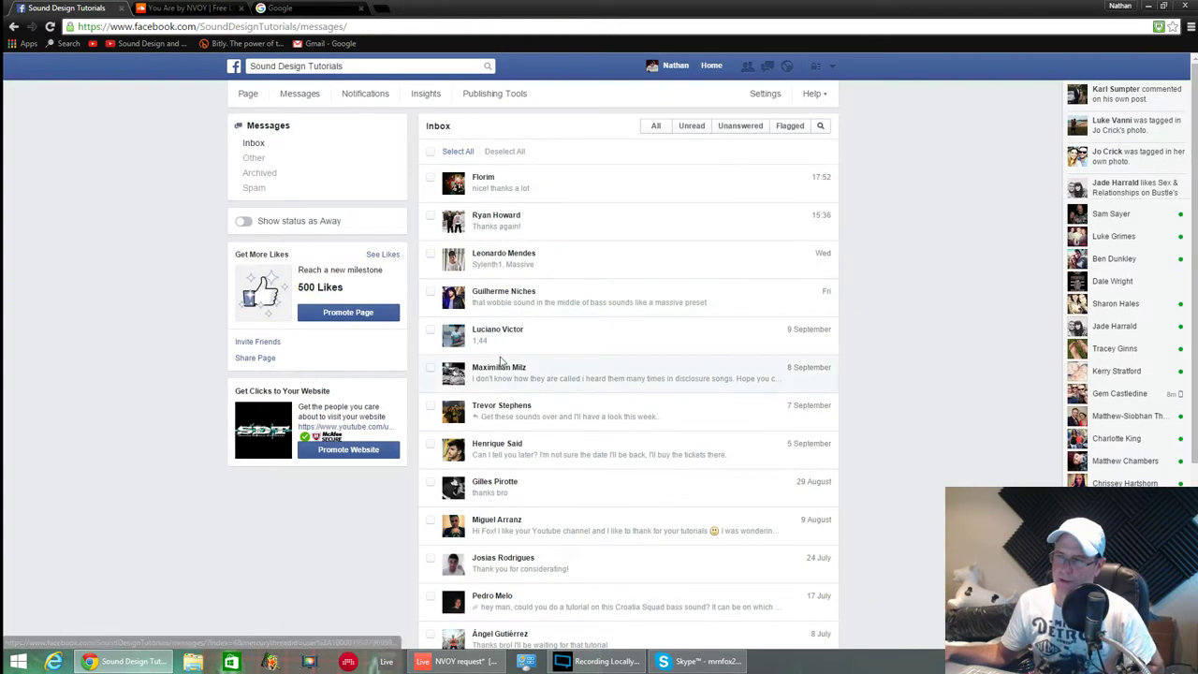
pyautogui.click(1188, 6)
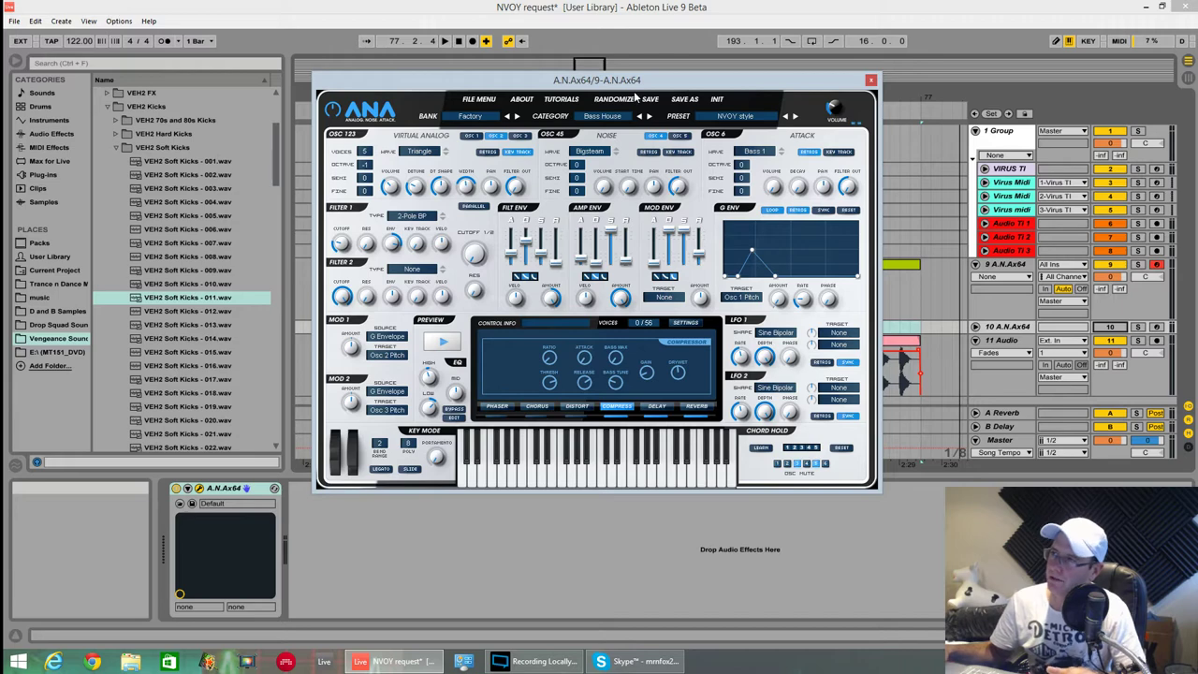
# Step: Solo the A.N.Ax64 track, audition the NVOY style preset, and place the synth window clear for editing
pyautogui.moveTo(636, 94); pyautogui.dragTo(659, 387)
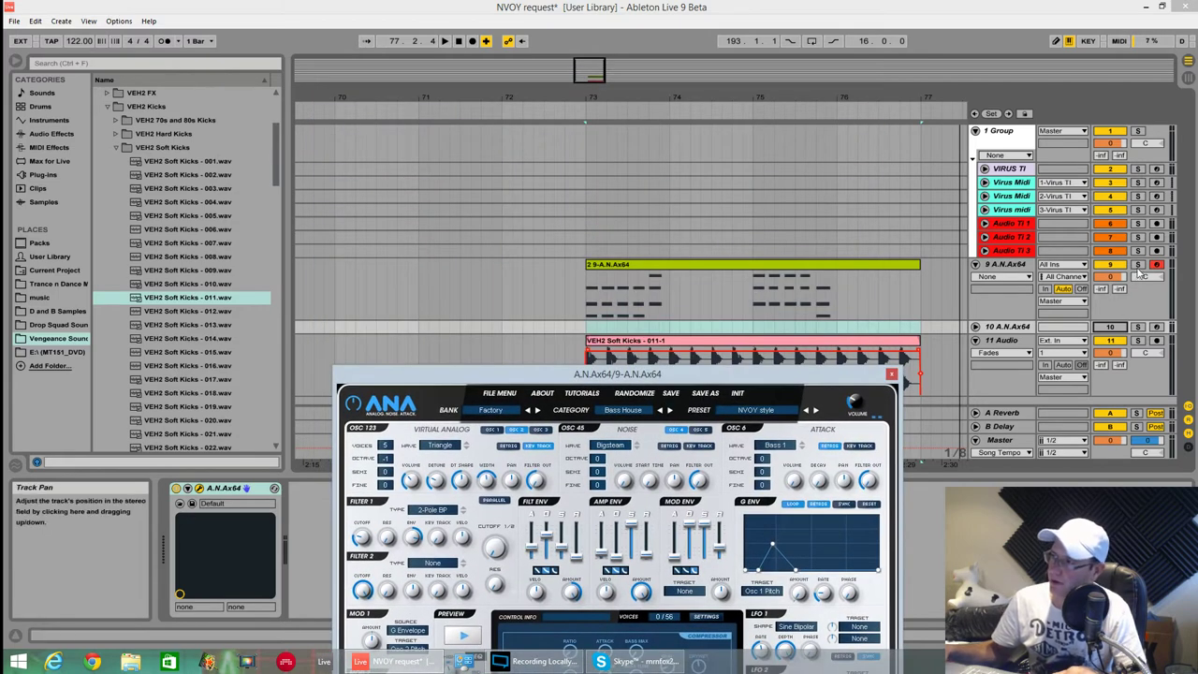
pyautogui.press('space')
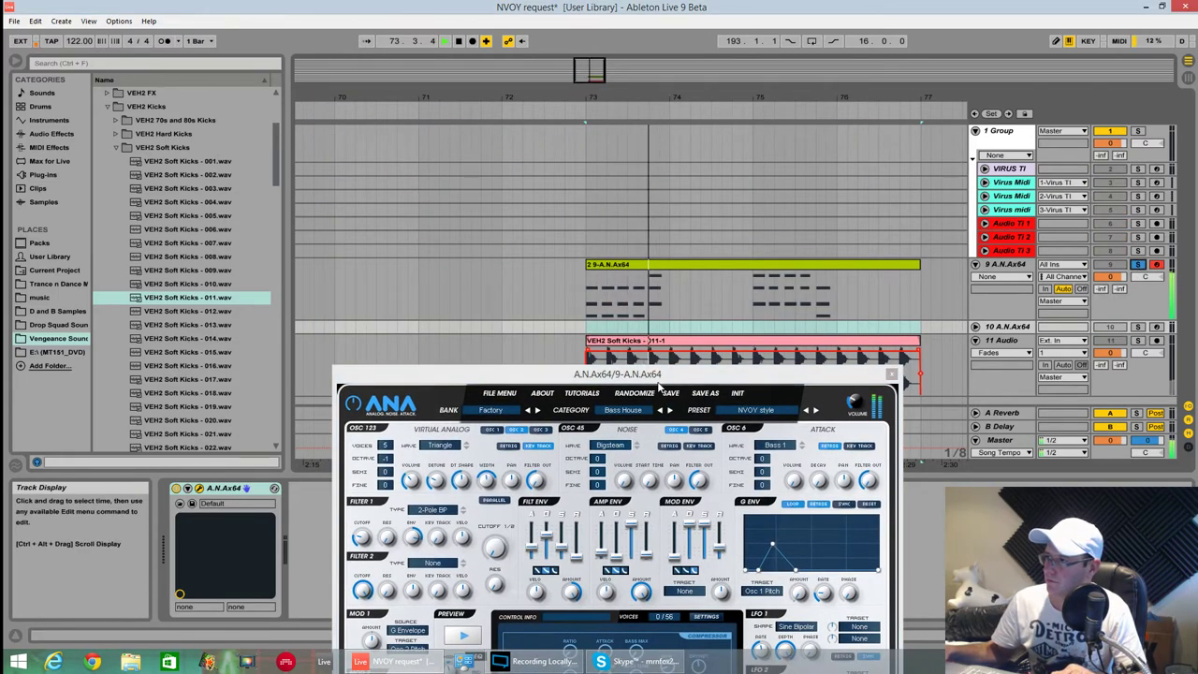
pyautogui.moveTo(658, 388); pyautogui.dragTo(664, 190)
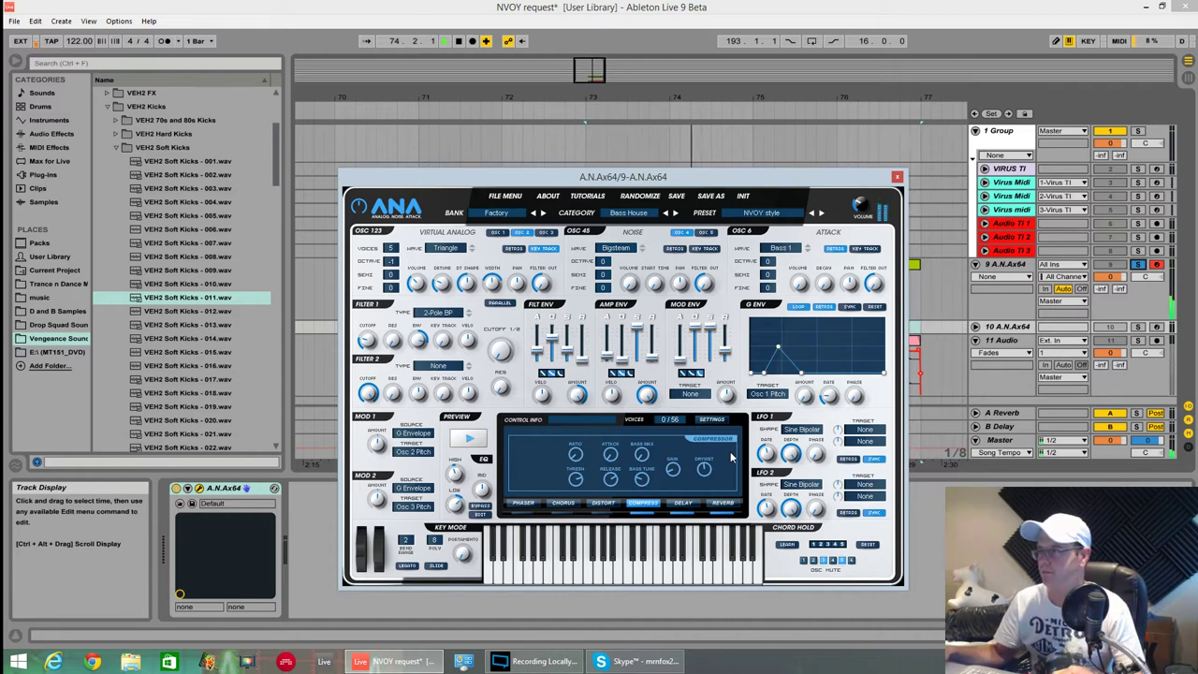
pyautogui.press('space')
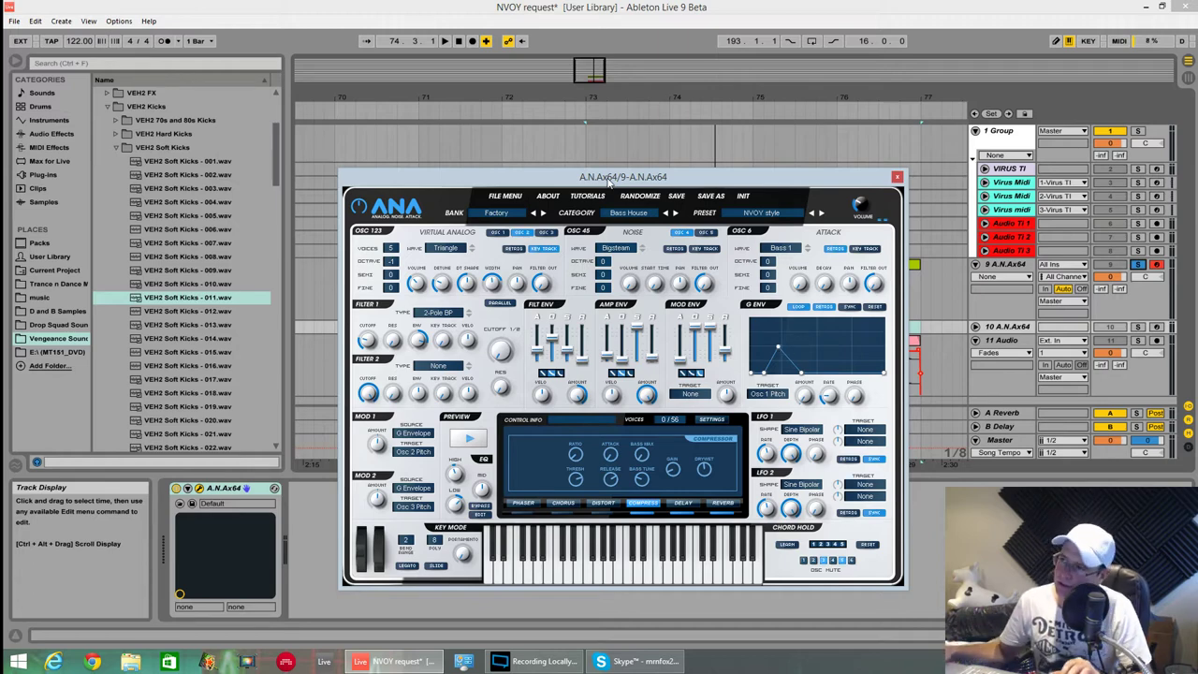
pyautogui.moveTo(614, 183); pyautogui.dragTo(625, 131)
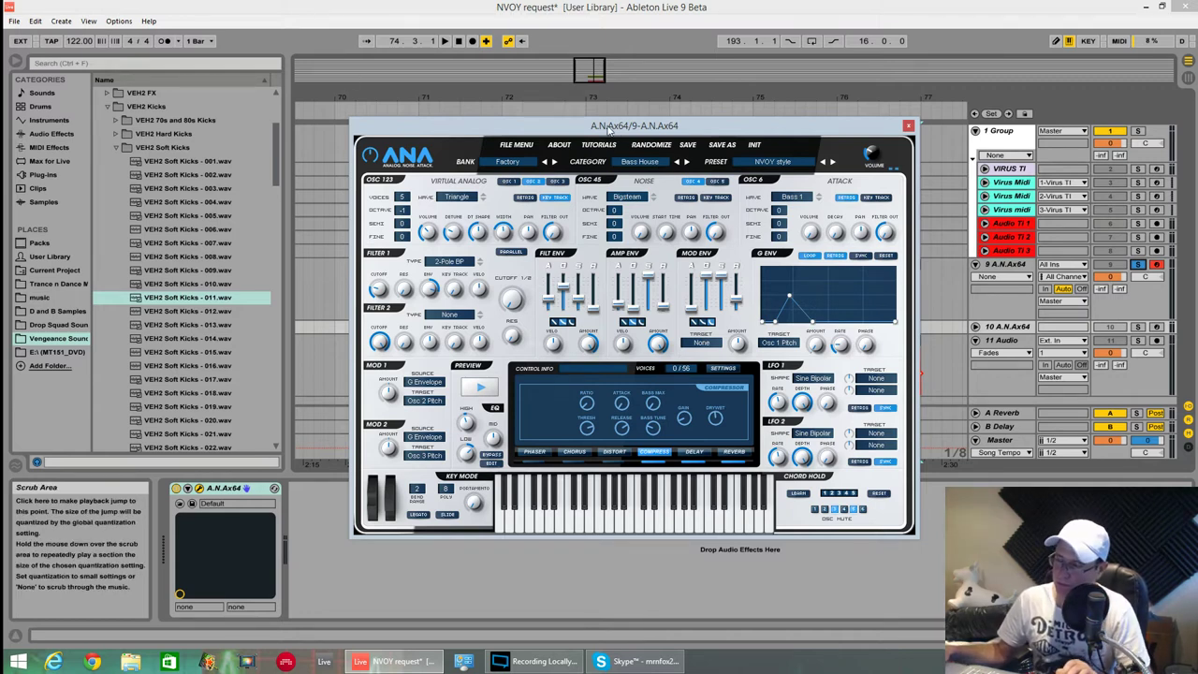
# Step: Create a new default preset in the ANA synth and check it with a short playback
pyautogui.click(514, 146)
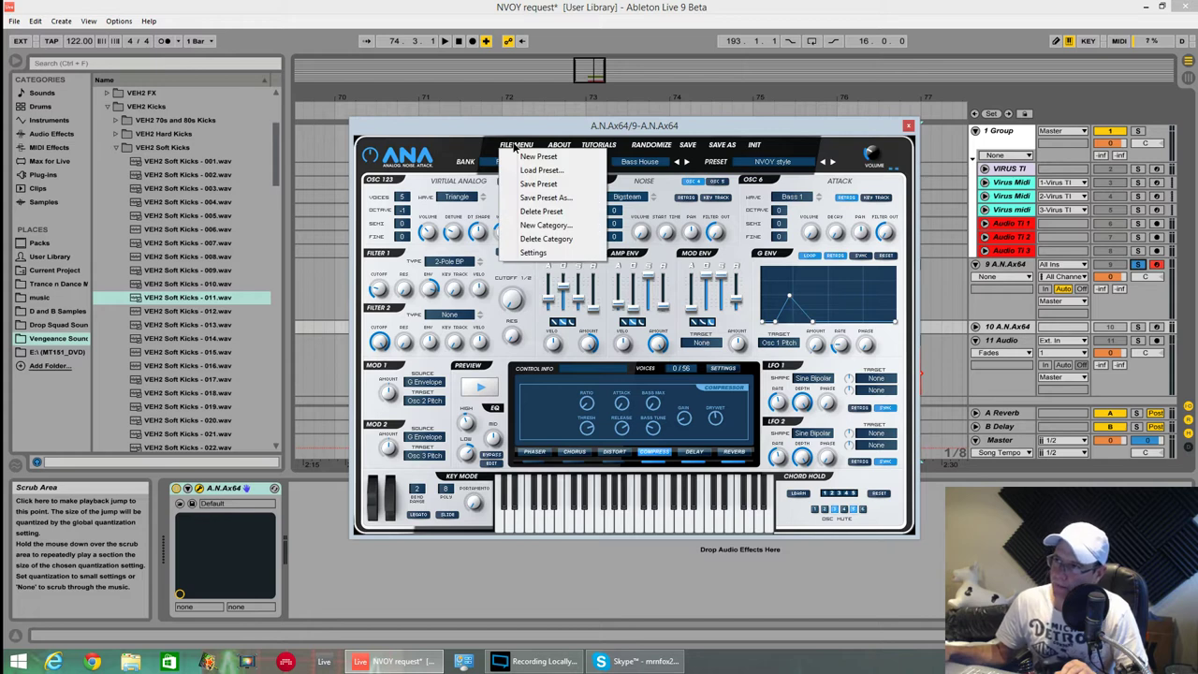
pyautogui.click(533, 157)
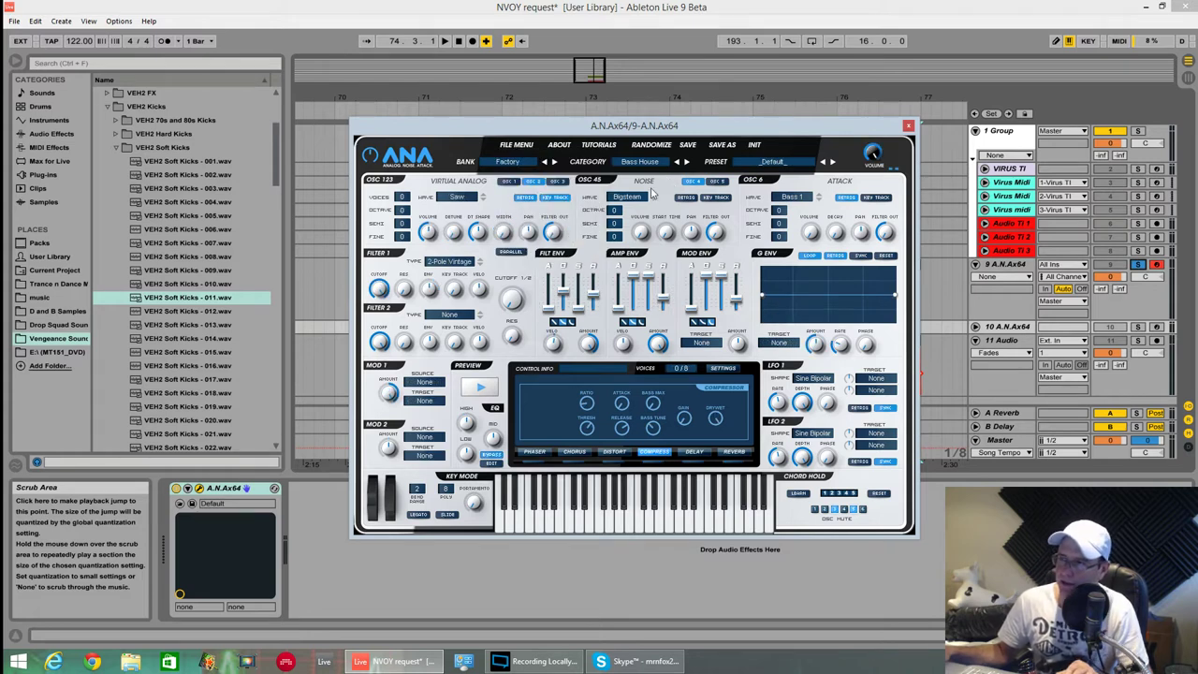
pyautogui.press('space')
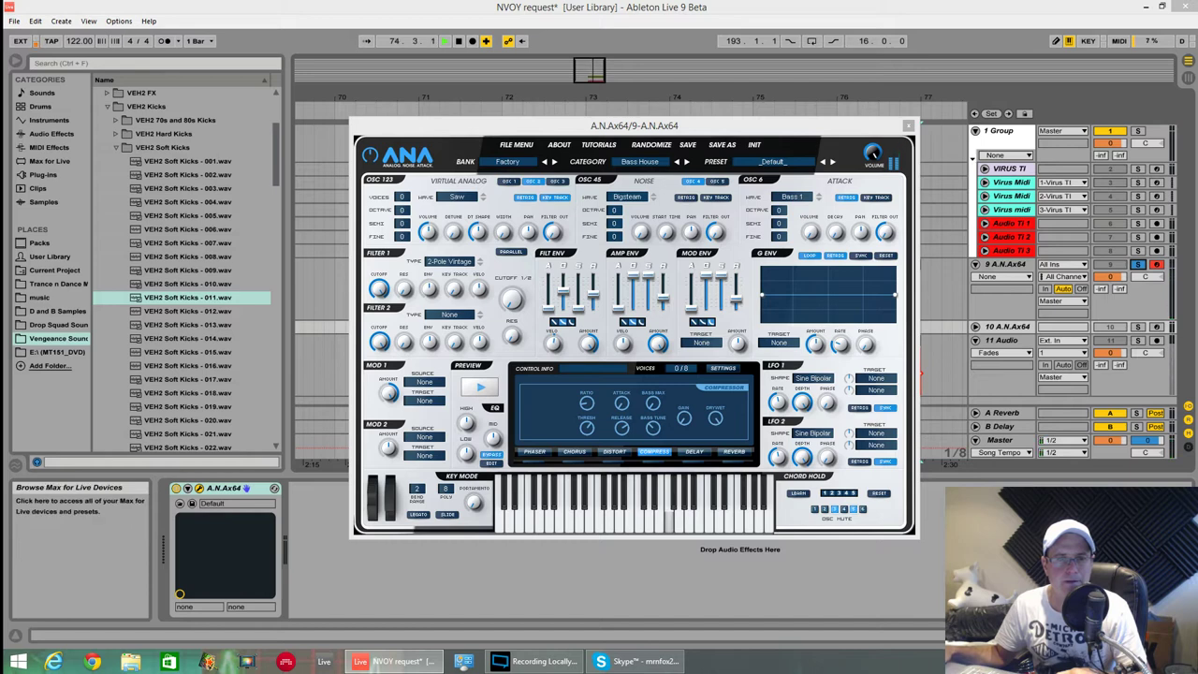
pyautogui.press('space')
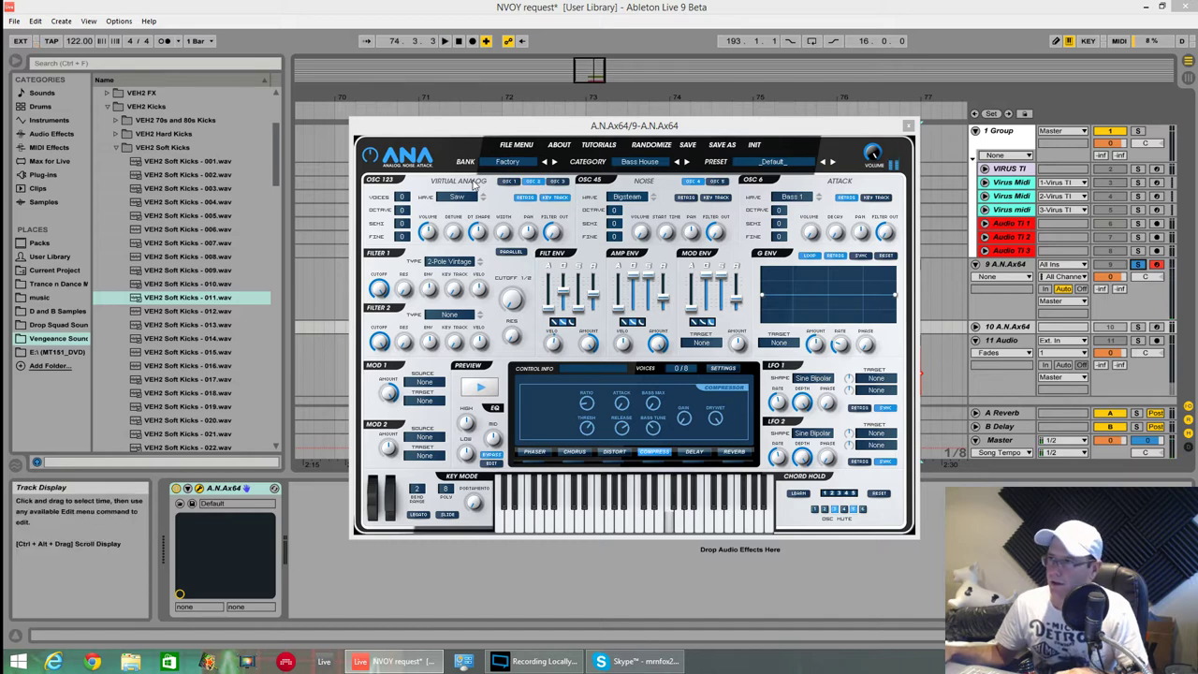
# Step: Set Osc 1 to 1 voice and lower the synth's master volume while auditioning the saw
pyautogui.click(404, 197)
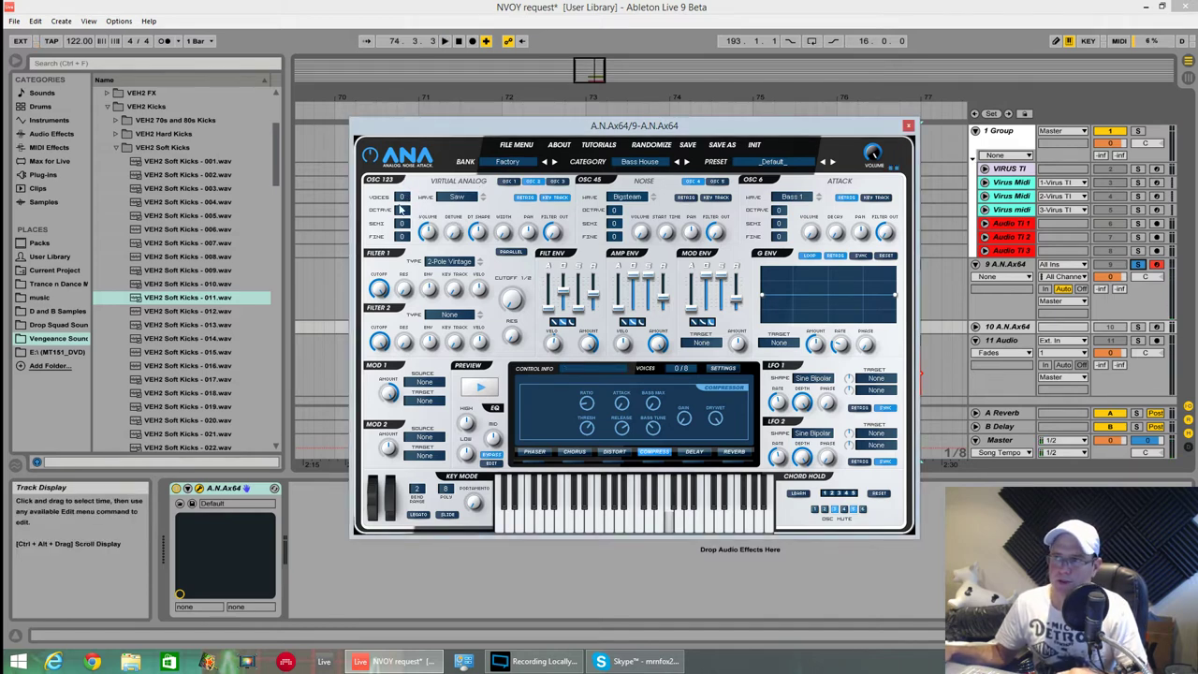
pyautogui.moveTo(401, 210); pyautogui.dragTo(409, 184)
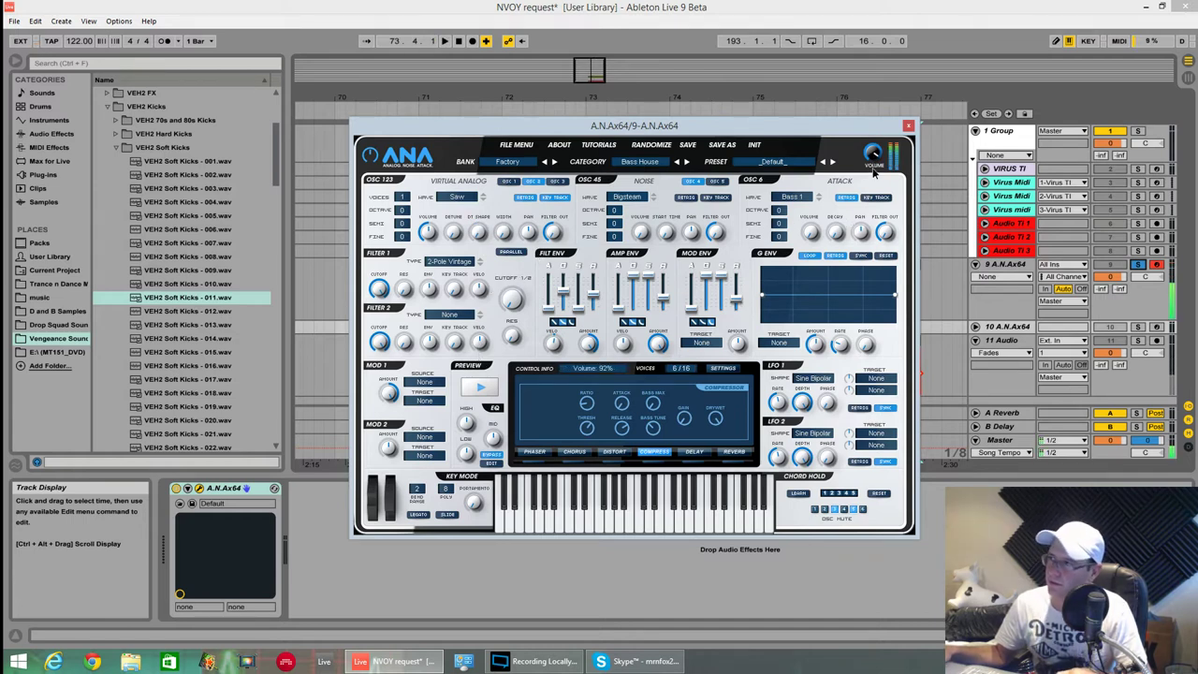
pyautogui.moveTo(873, 166); pyautogui.dragTo(882, 281)
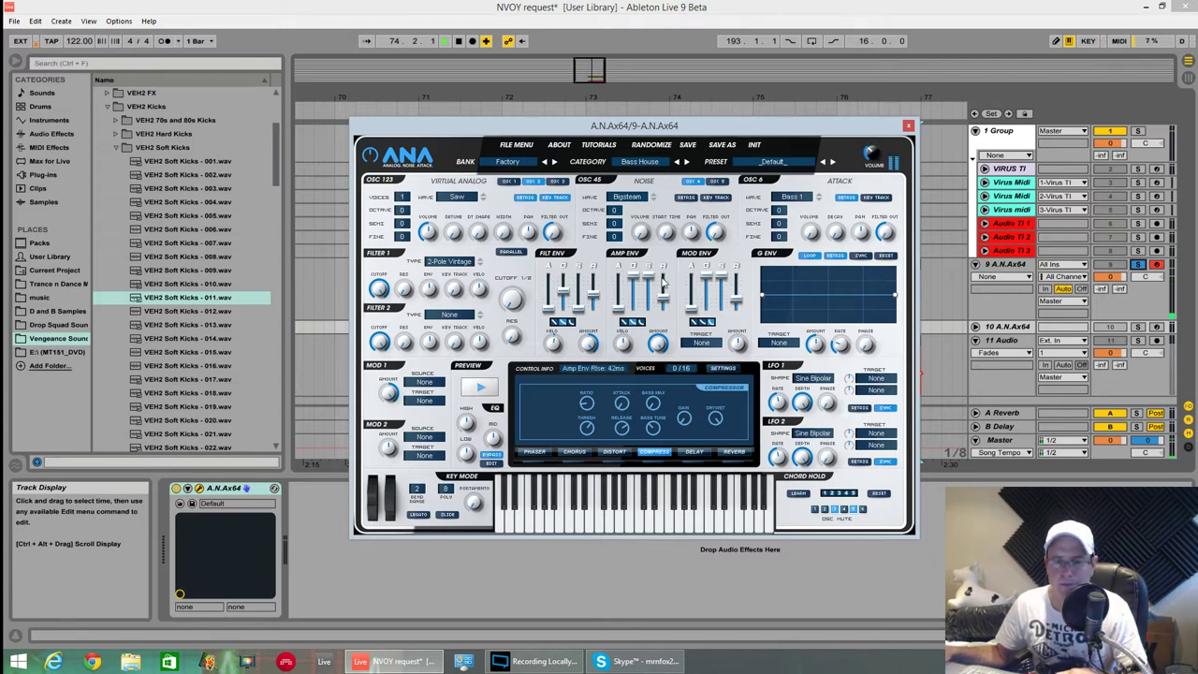
pyautogui.press('space')
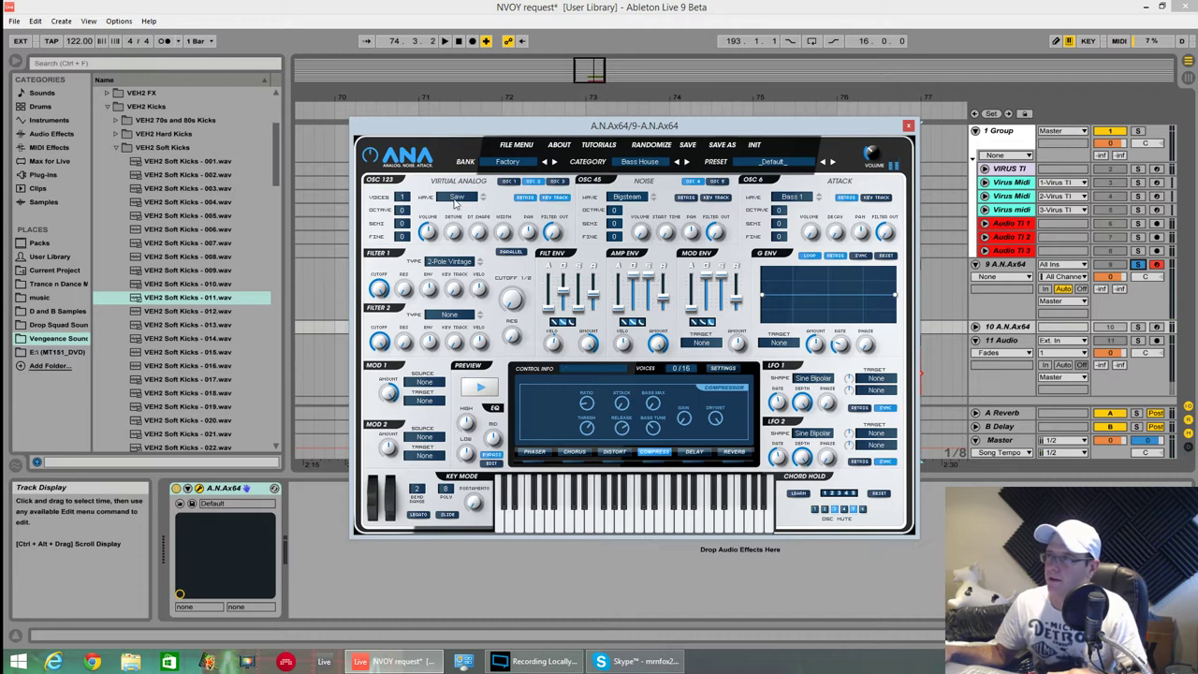
# Step: Set Osc 1's width to 50% and audition the widened saw
pyautogui.click(516, 184)
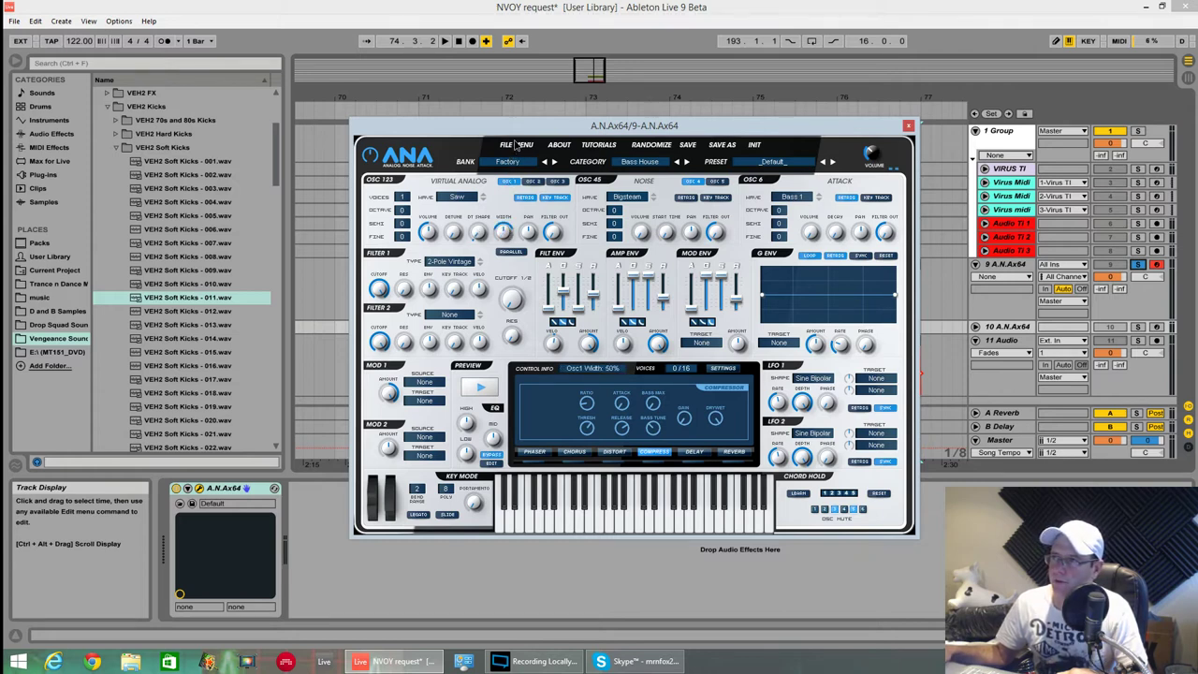
pyautogui.press('space')
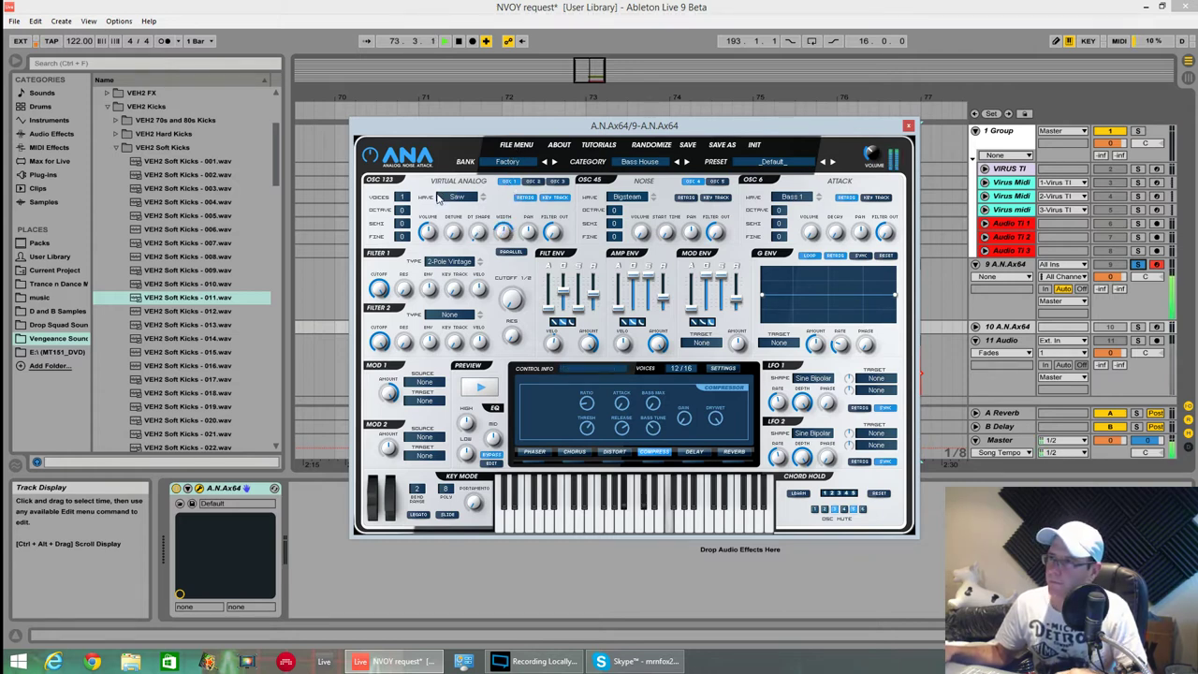
pyautogui.press('space')
# Step: Set Osc 2 to a Triangle wave with 5 voices at octave -1
pyautogui.click(533, 183)
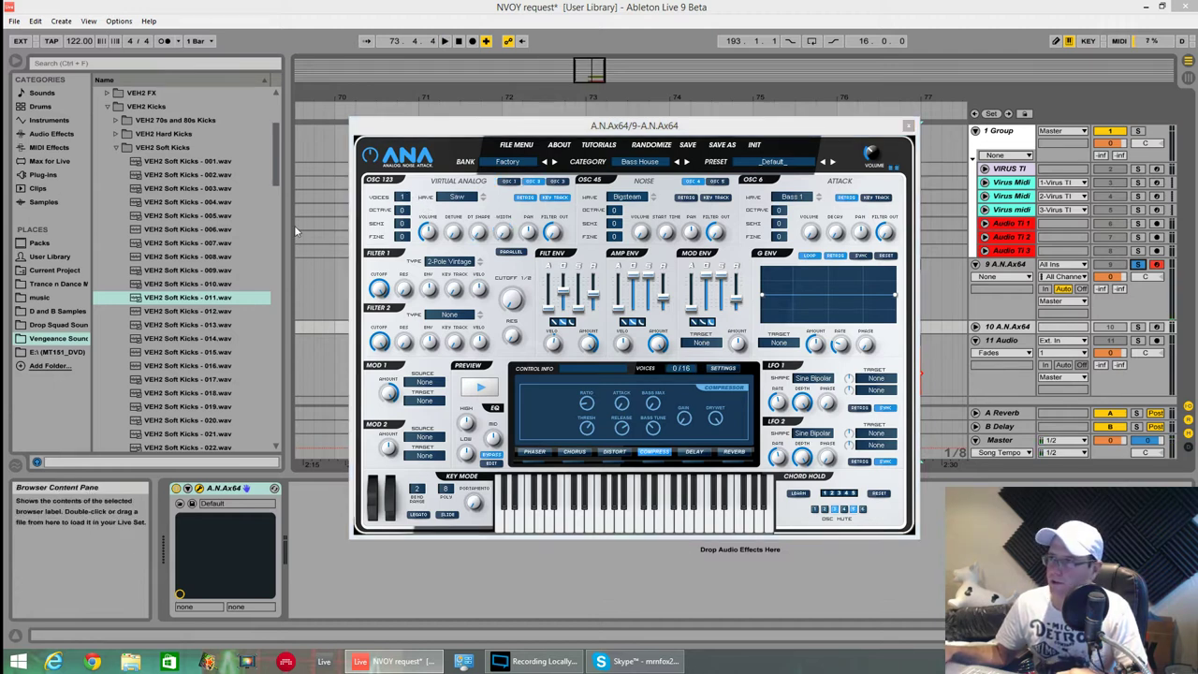
pyautogui.click(456, 197)
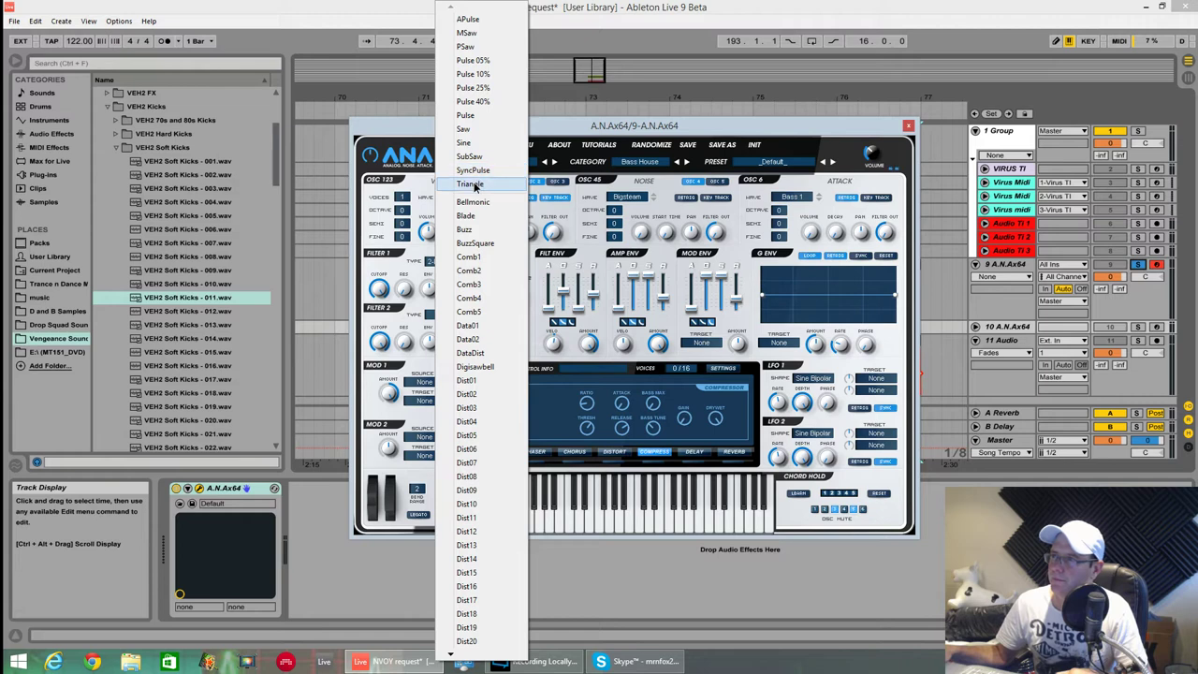
pyautogui.click(468, 183)
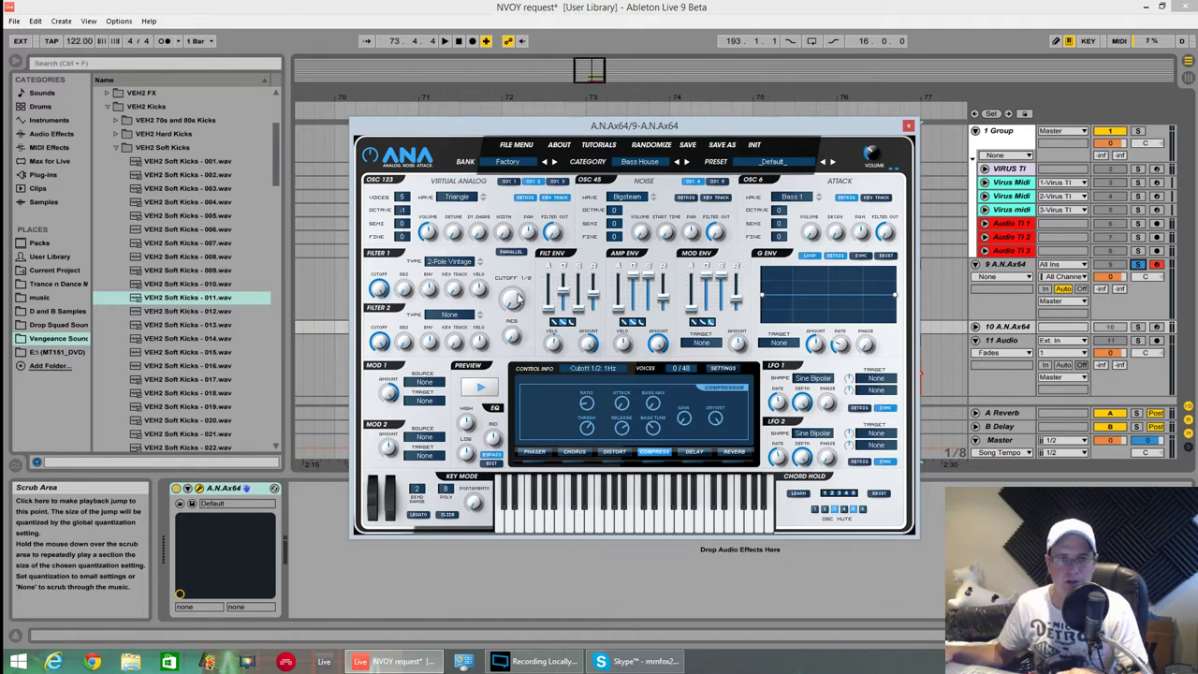
# Step: Turn off Osc 1's retrigger during playback and return to Osc 2 to audition the layered sound
pyautogui.press('space')
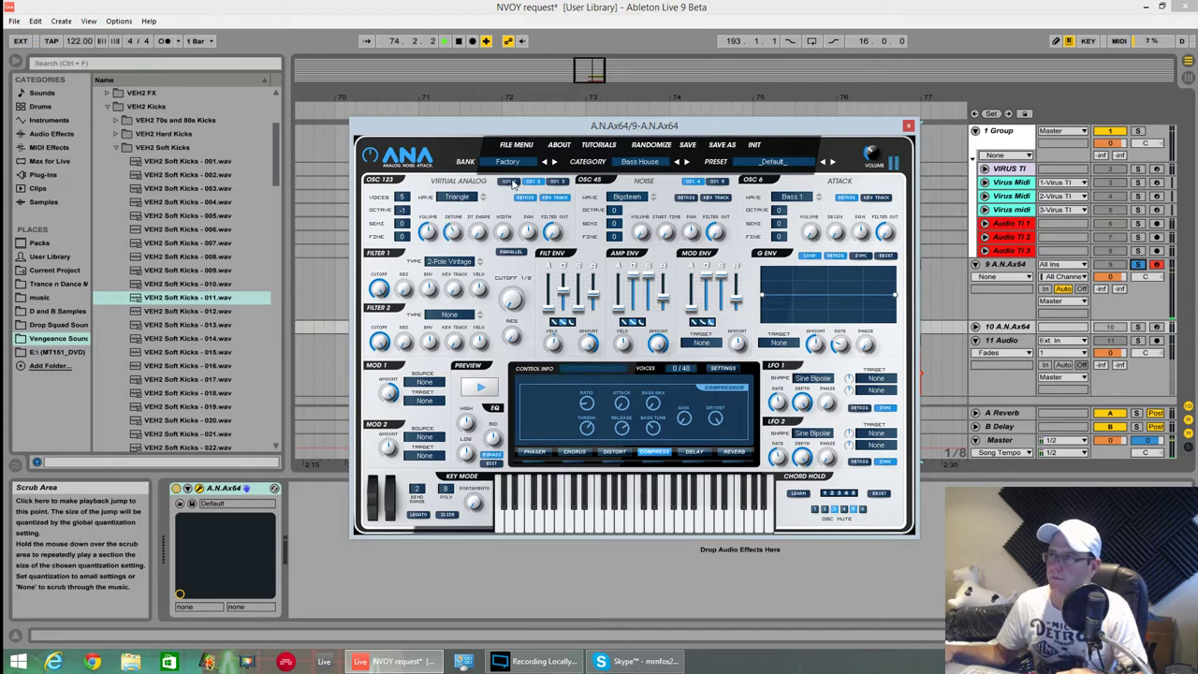
pyautogui.click(508, 181)
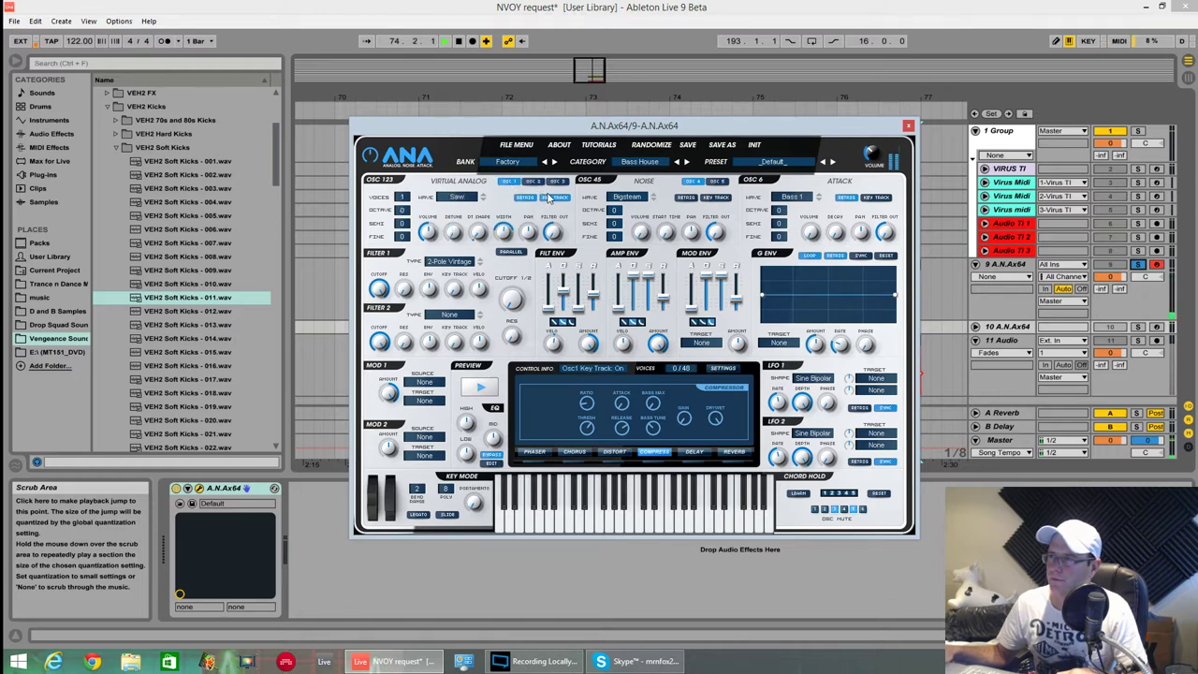
pyautogui.click(525, 198)
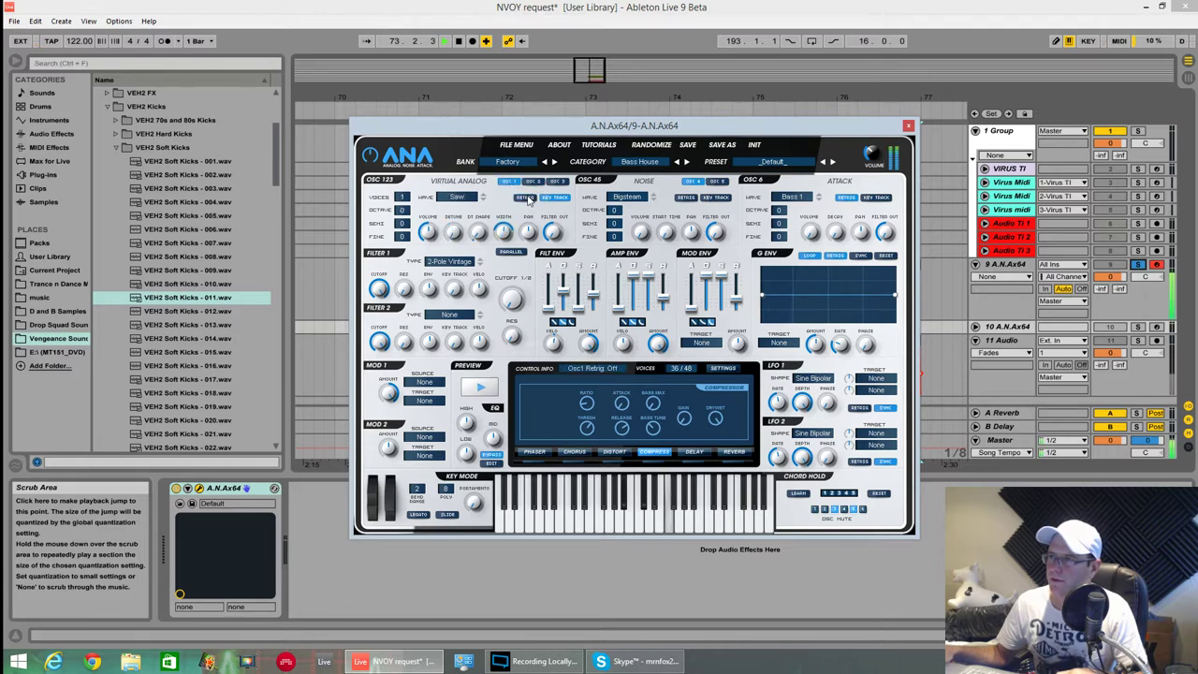
pyautogui.press('space')
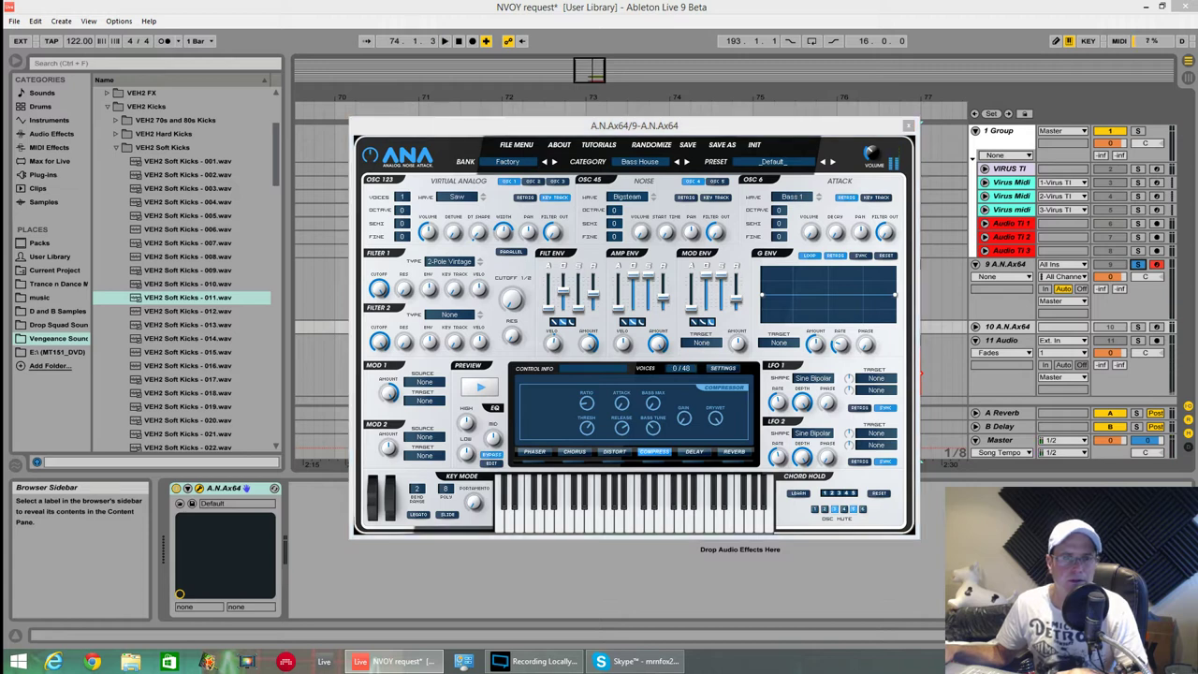
pyautogui.click(532, 181)
pyautogui.press('space')
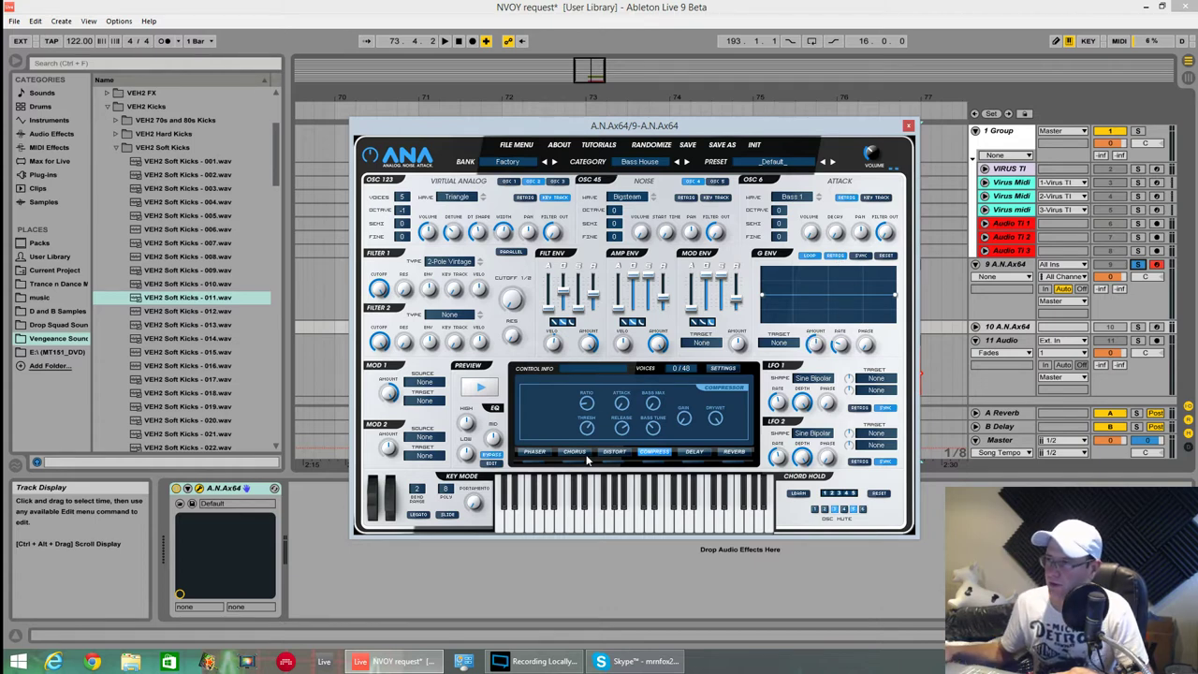
pyautogui.click(423, 384)
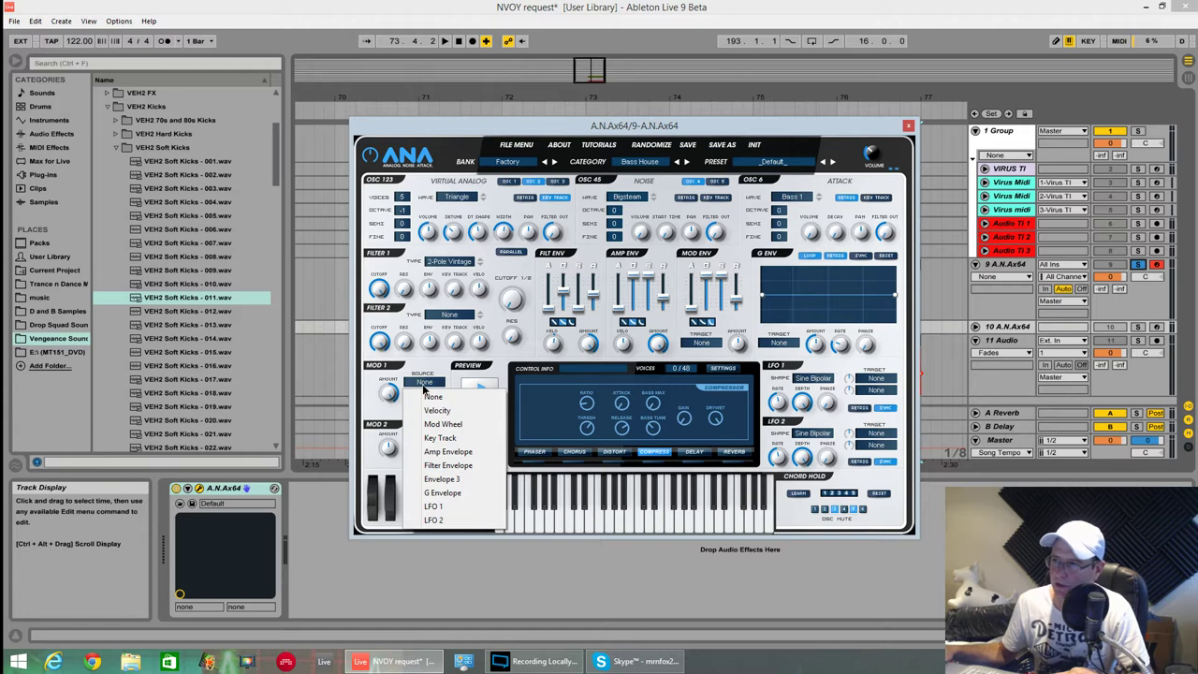
pyautogui.click(425, 396)
pyautogui.click(426, 403)
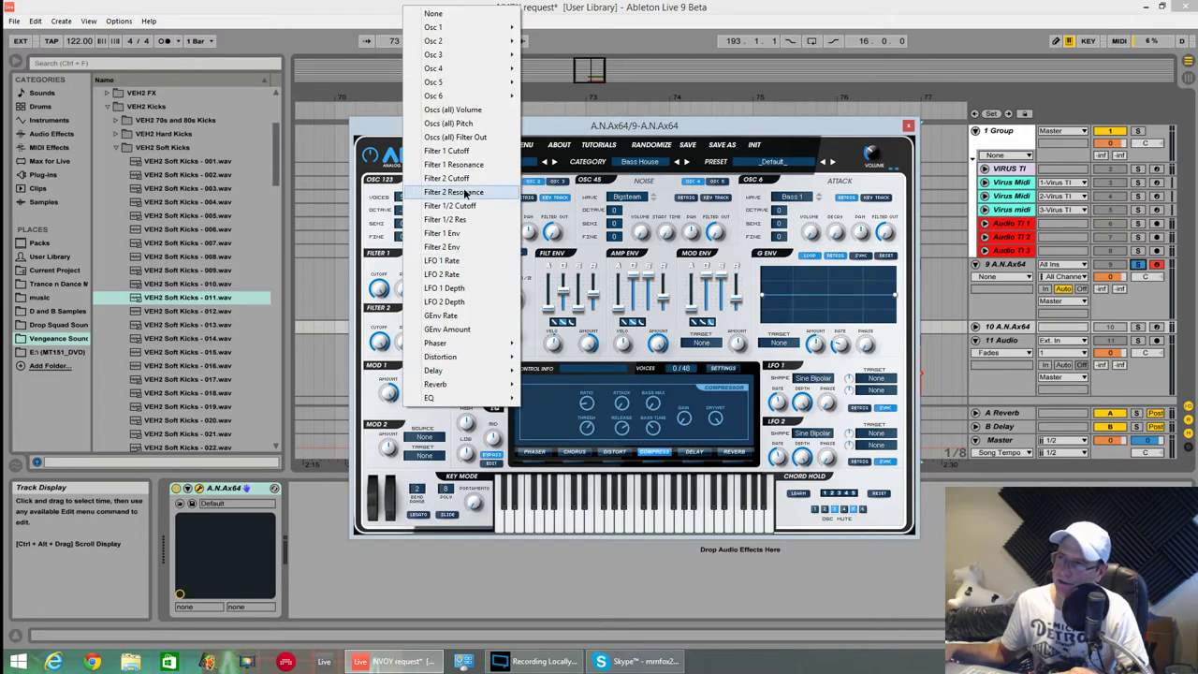
pyautogui.moveTo(485, 83)
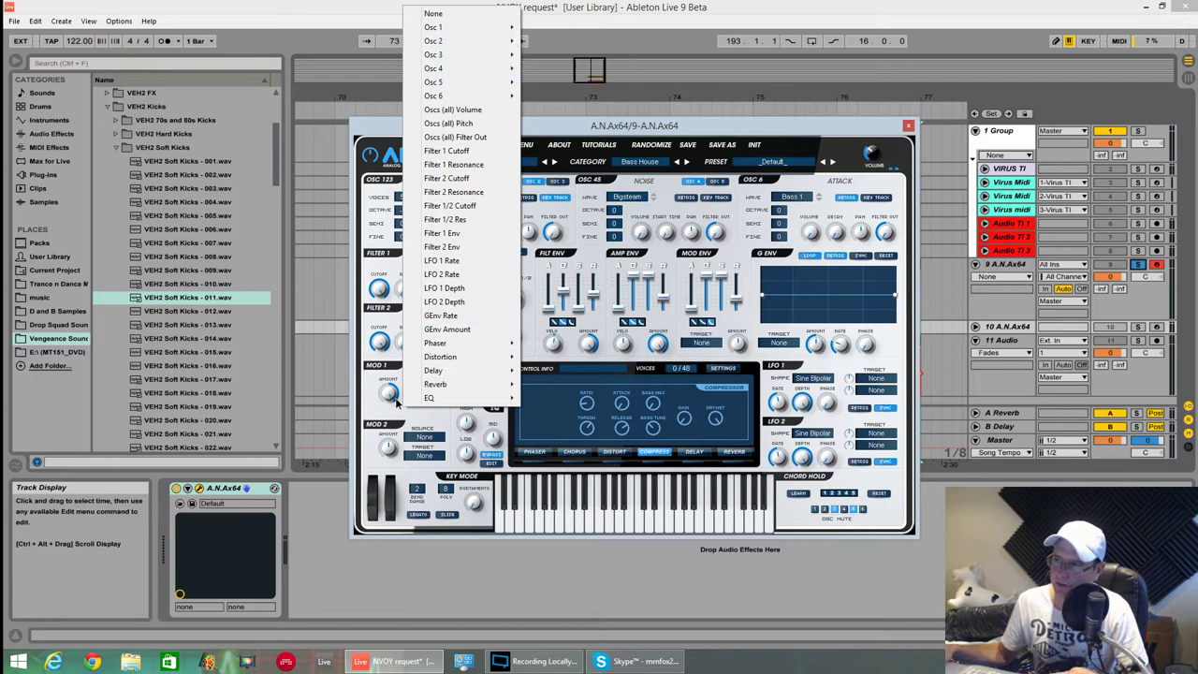
pyautogui.click(363, 237)
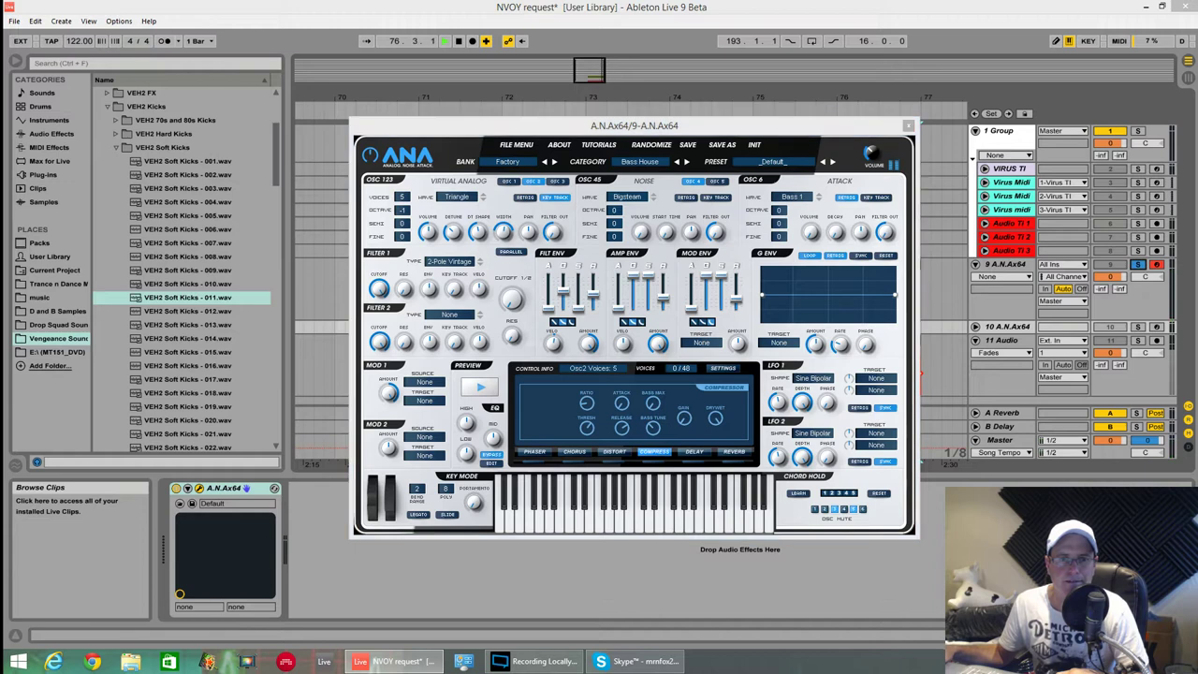
# Step: Set up Osc 3 as 1 Saw voice at octave 1, at about 17% volume and with its width raised
pyautogui.click(558, 182)
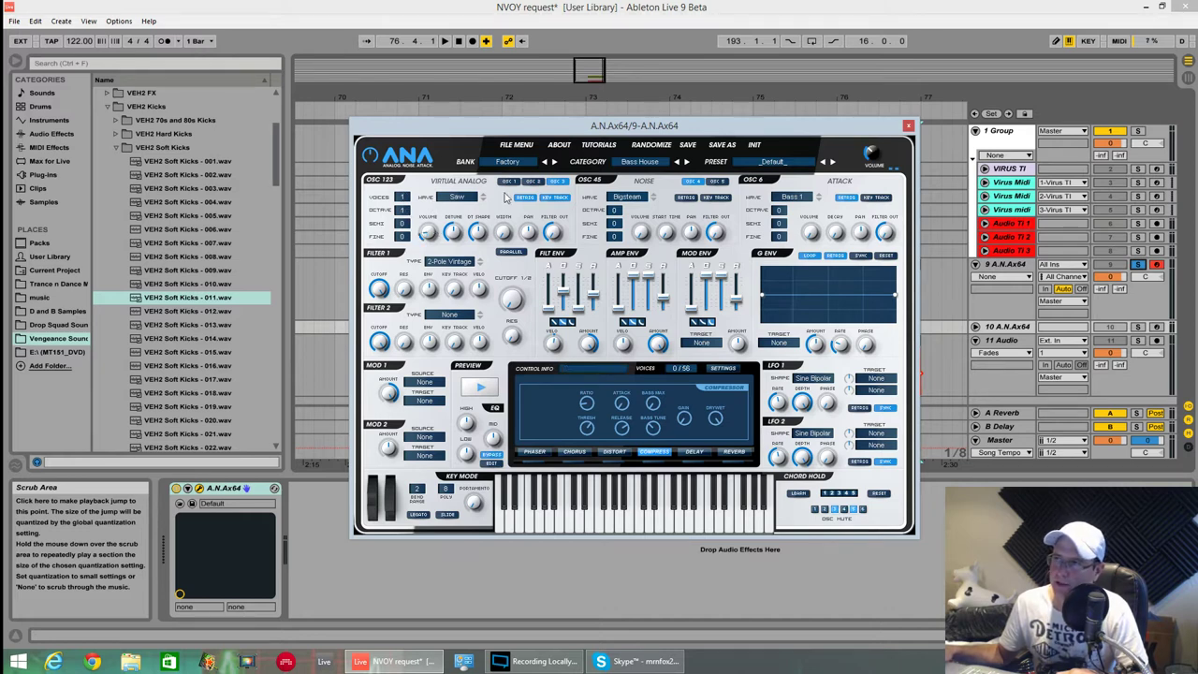
pyautogui.click(559, 183)
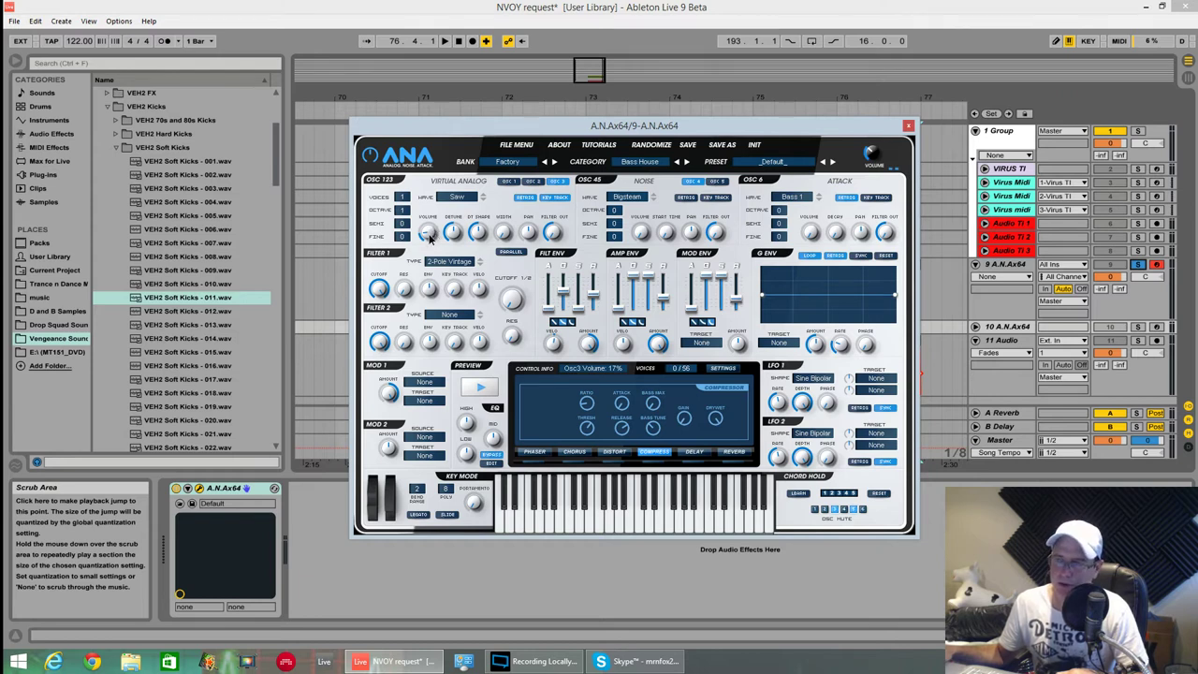
pyautogui.moveTo(428, 236)
pyautogui.mouseDown()
pyautogui.moveTo(429, 174)
pyautogui.moveTo(442, 272)
pyautogui.moveTo(445, 240)
pyautogui.mouseUp()
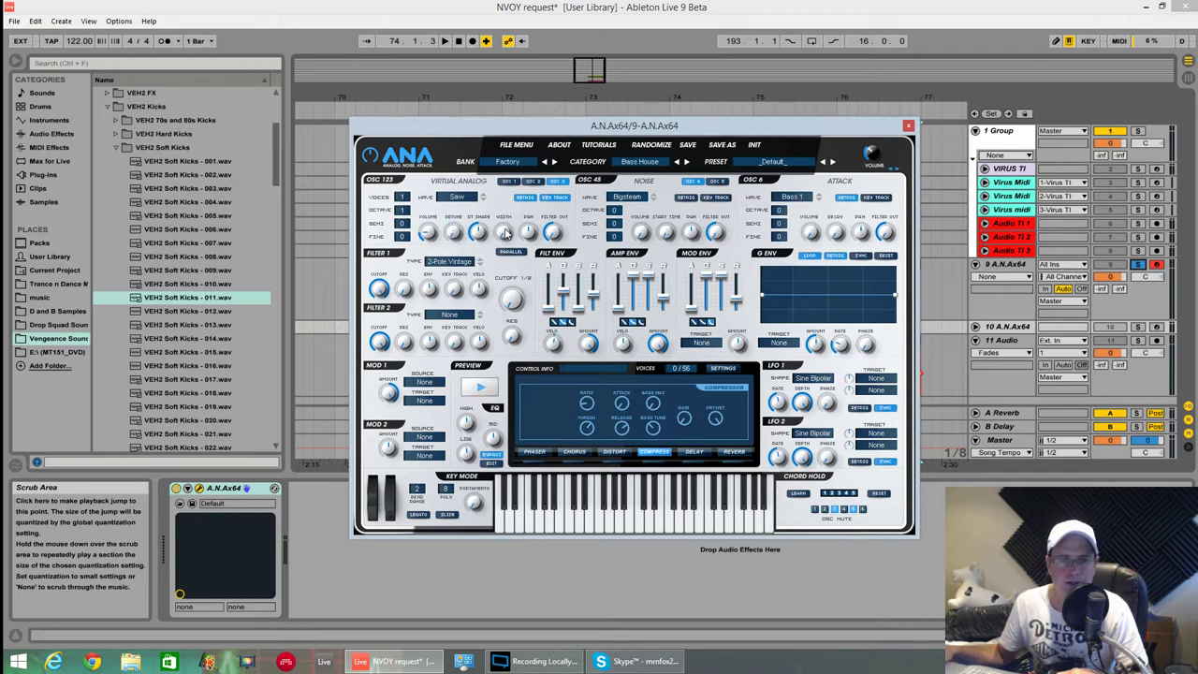
pyautogui.press('space')
pyautogui.moveTo(505, 226); pyautogui.dragTo(508, 141)
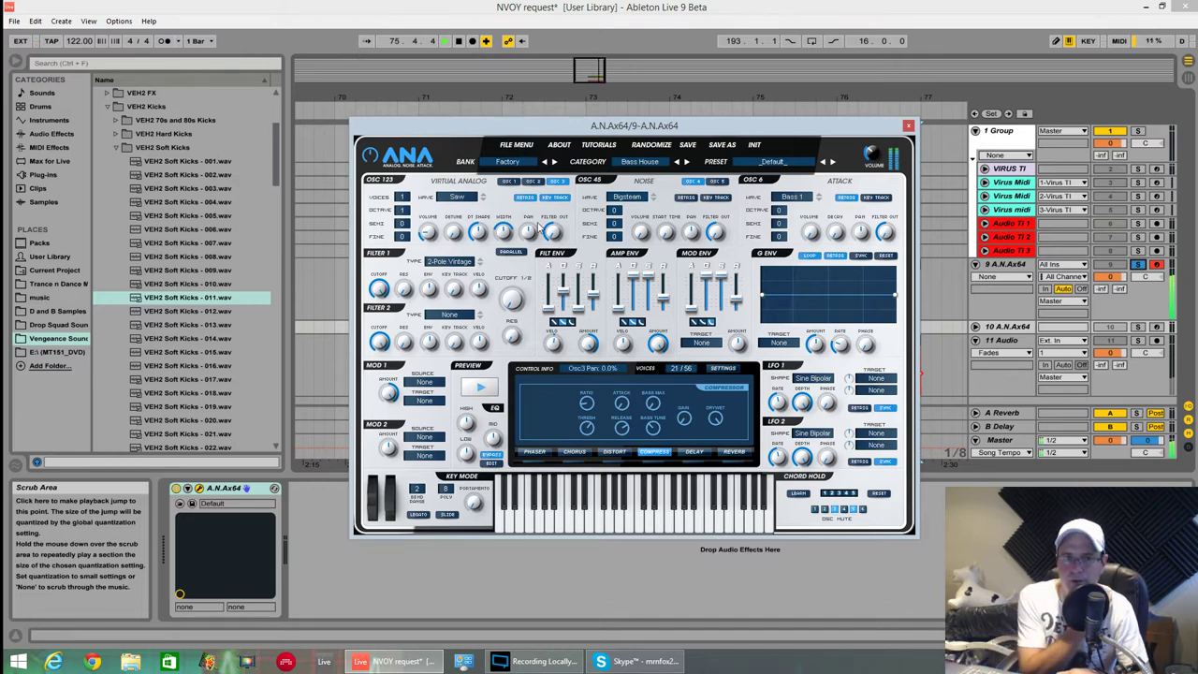
# Step: Shorten the amp envelope's decay to 1 ms and audition the sound
pyautogui.press('space')
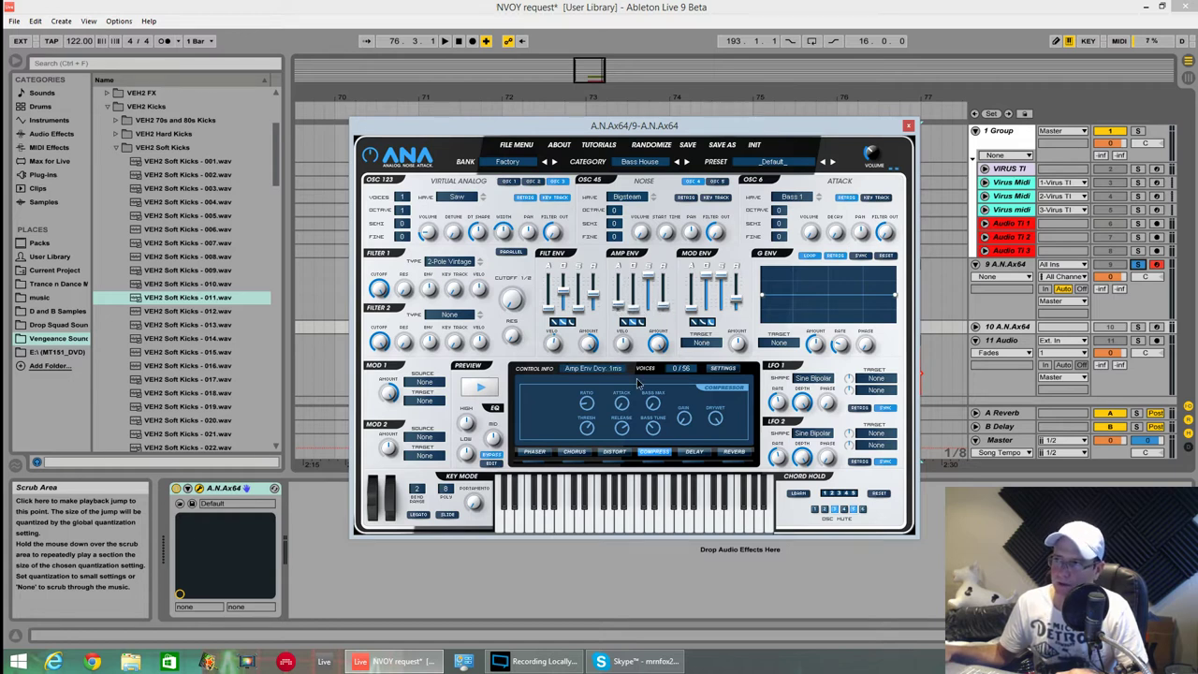
pyautogui.press('space')
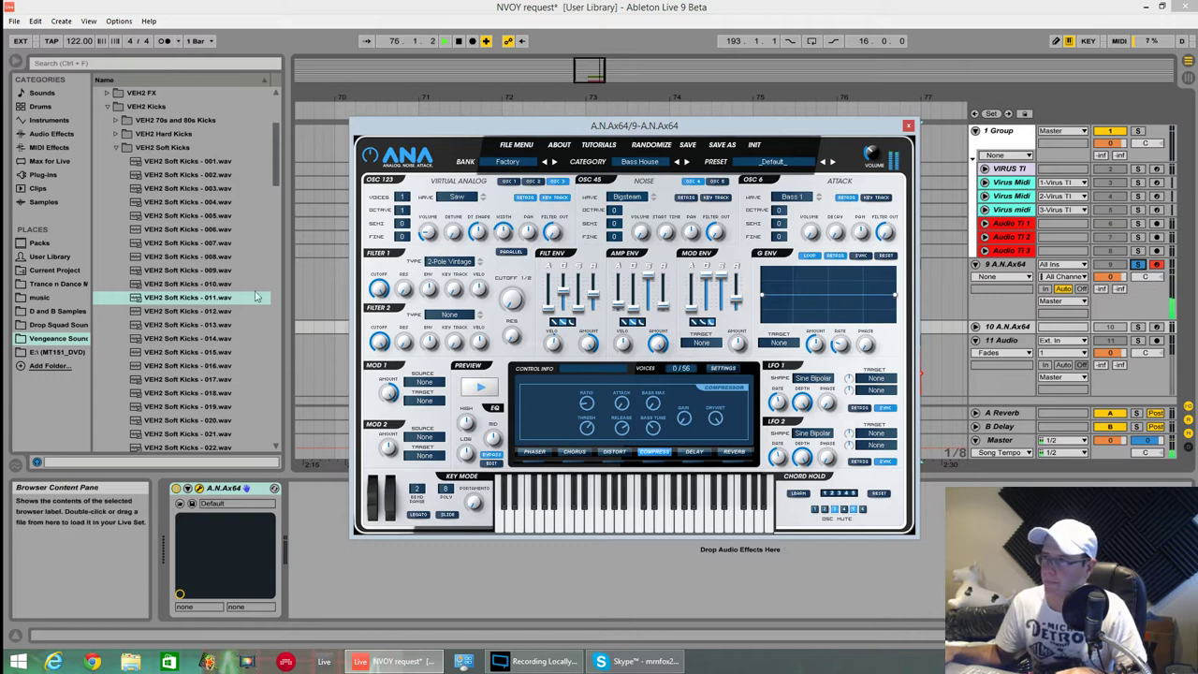
# Step: Set Filter 1 to 2-Pole BP, lower its cutoff and raise its envelope amount
pyautogui.click(457, 263)
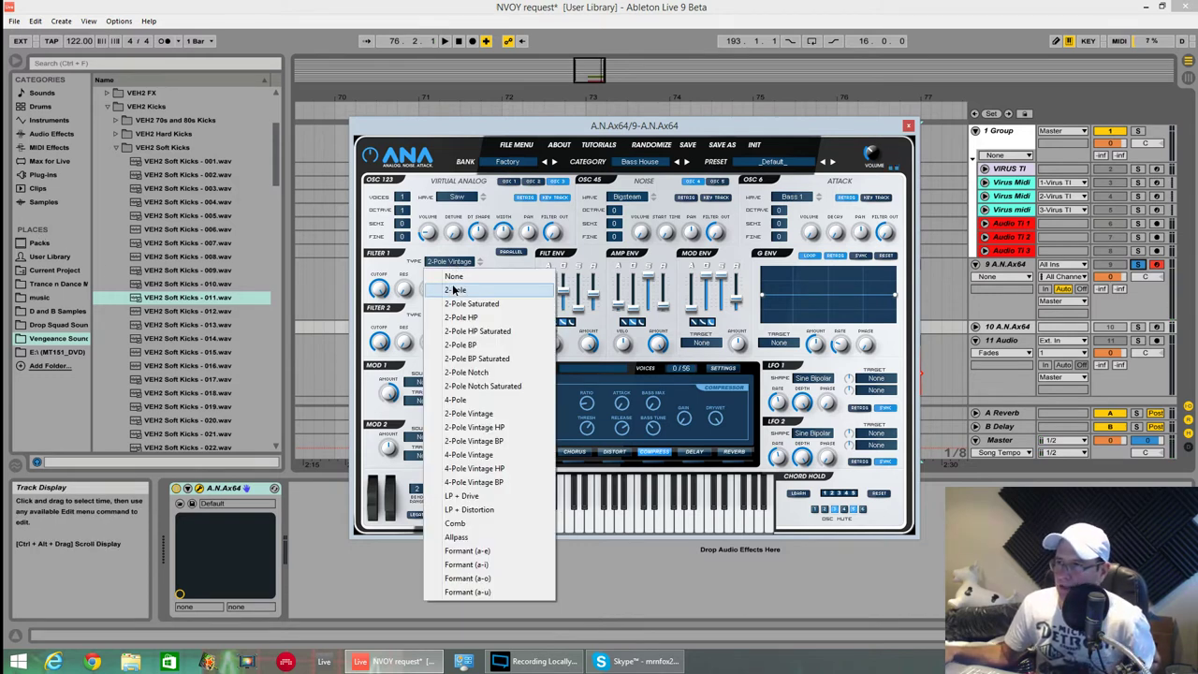
pyautogui.click(467, 345)
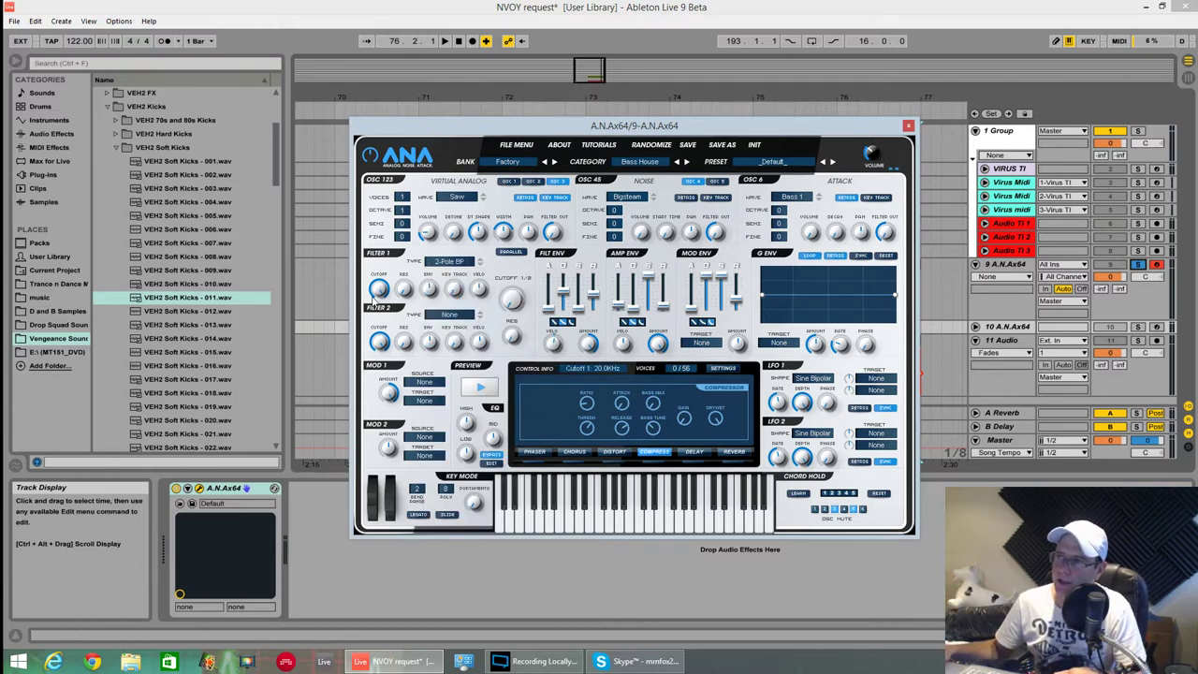
pyautogui.moveTo(375, 298); pyautogui.dragTo(462, 403)
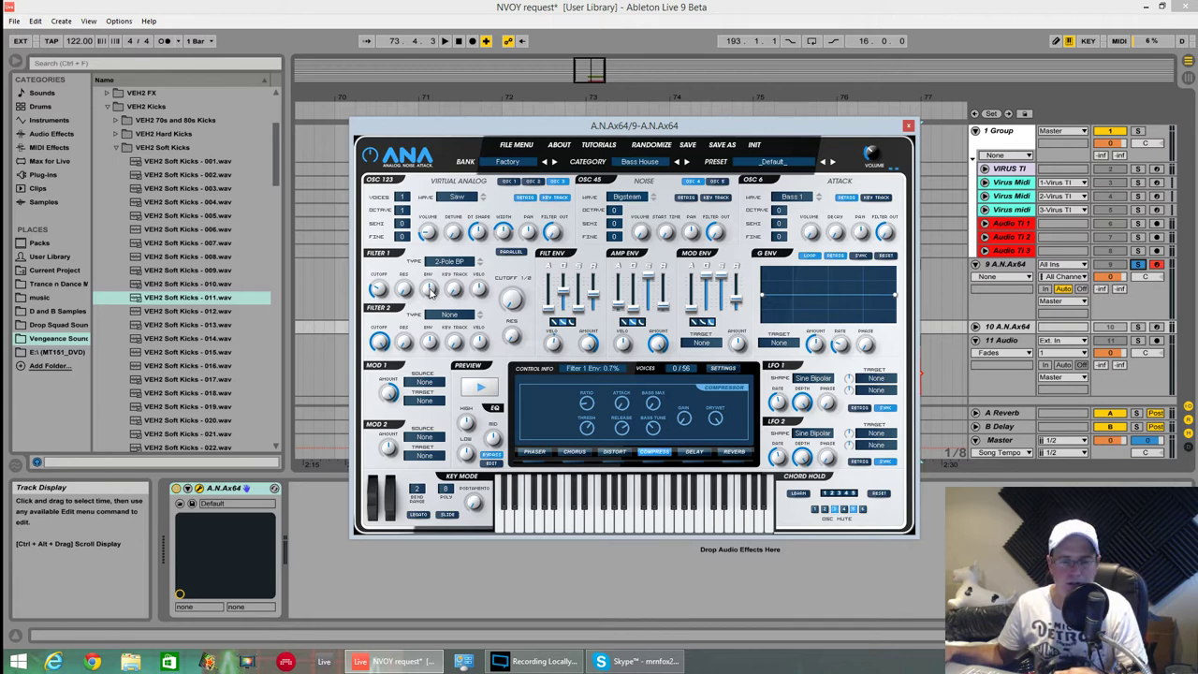
pyautogui.click(58, 339)
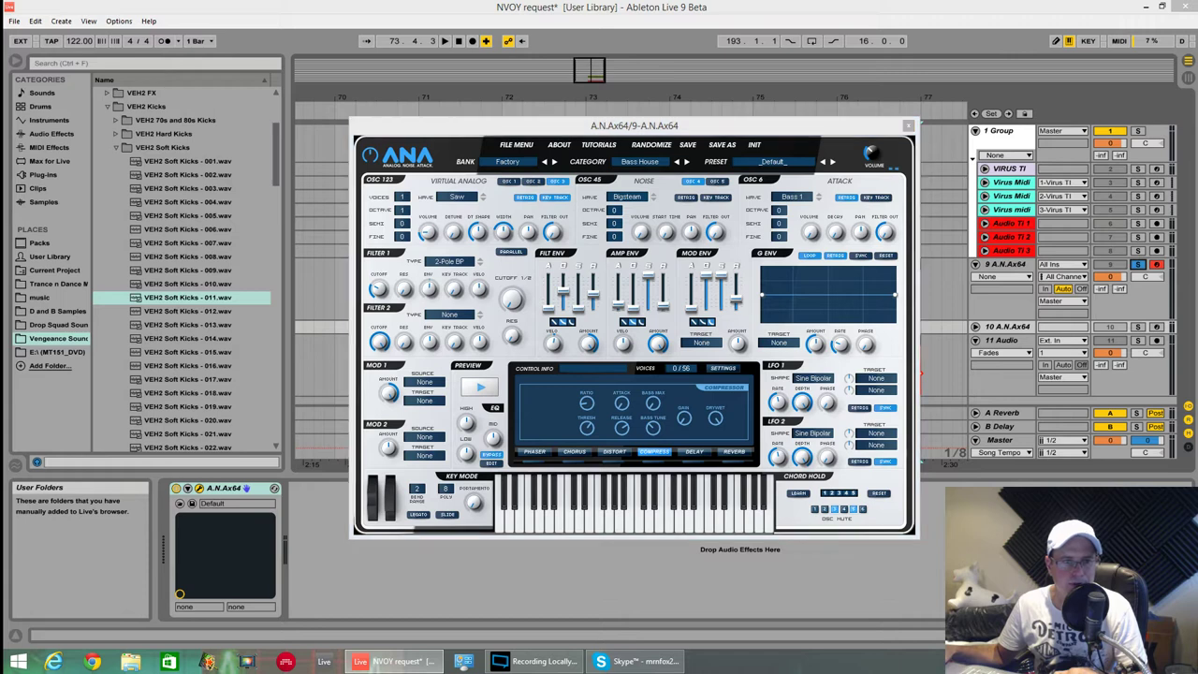
pyautogui.moveTo(430, 287); pyautogui.dragTo(447, 230)
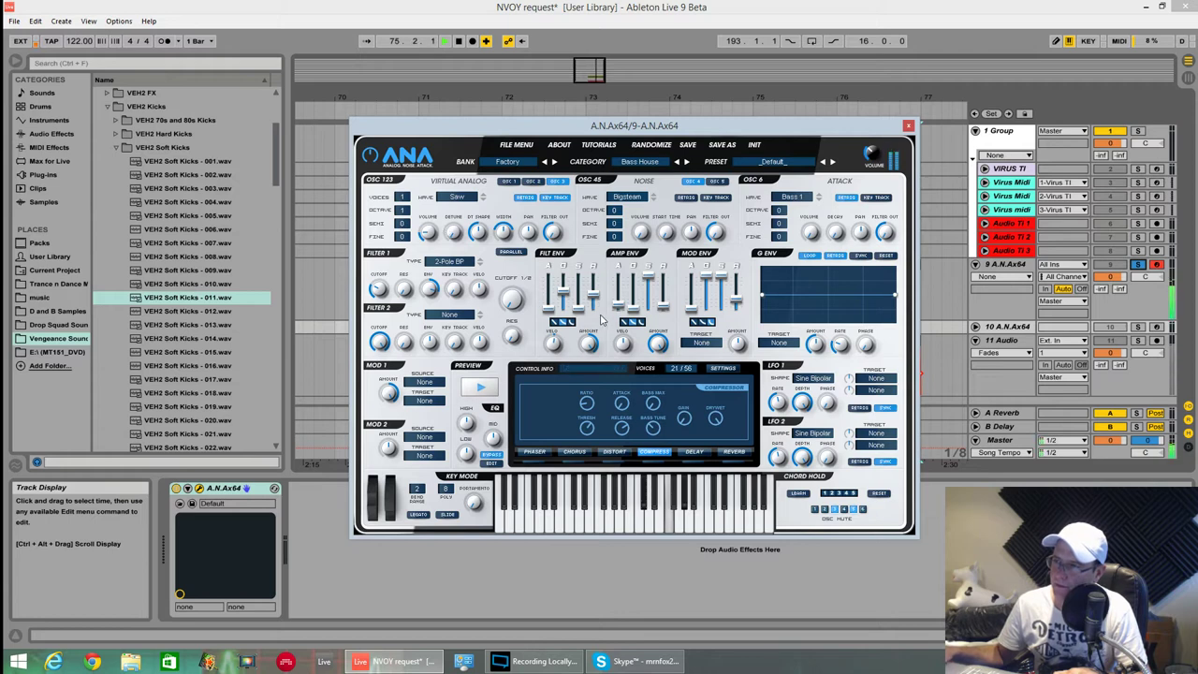
# Step: Lower the filter envelope's release to its minimum and raise its attack slightly
pyautogui.press('space')
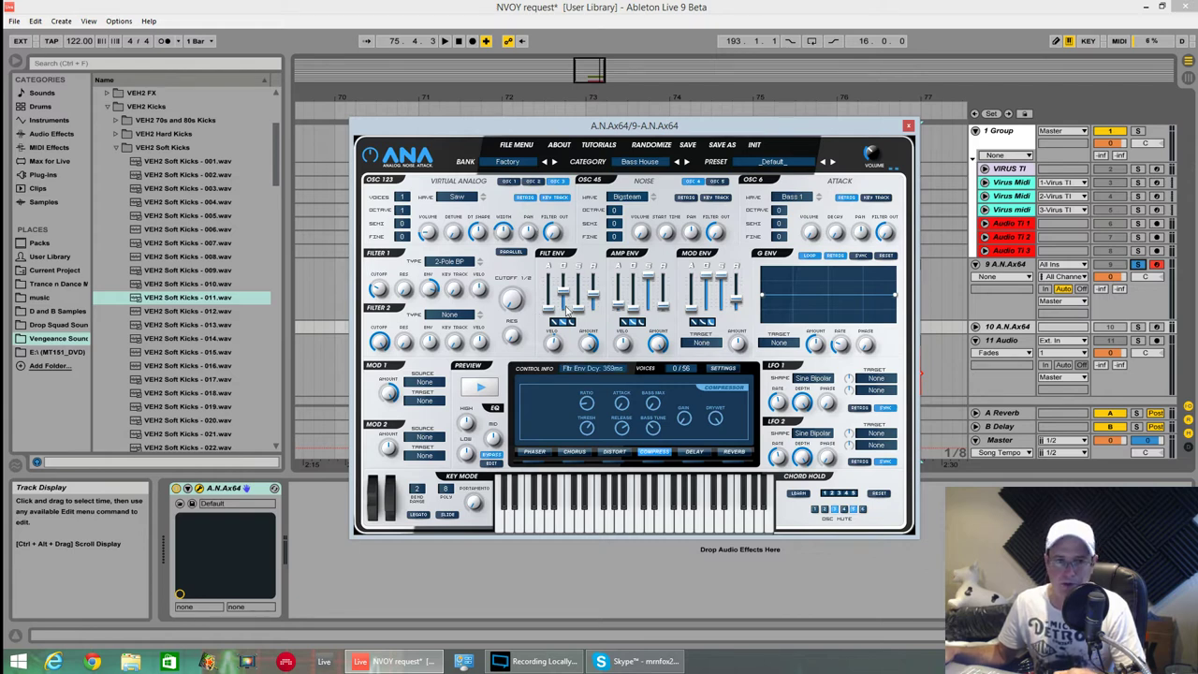
pyautogui.moveTo(594, 299); pyautogui.dragTo(594, 317)
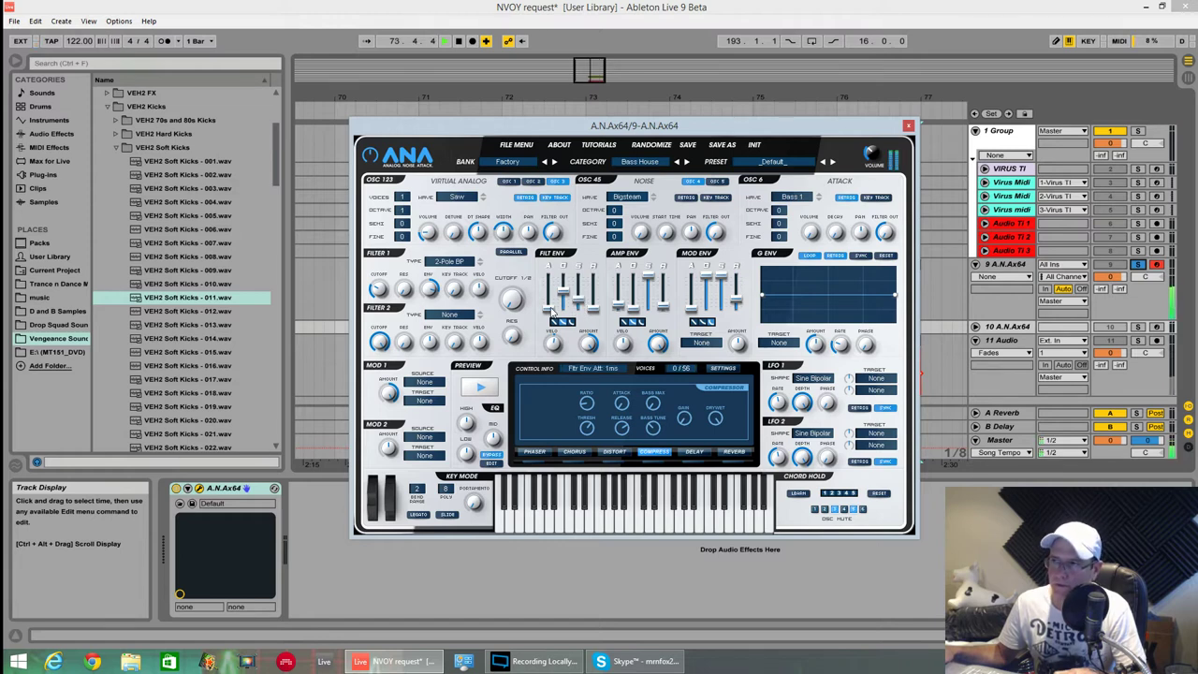
pyautogui.moveTo(553, 312); pyautogui.dragTo(554, 302)
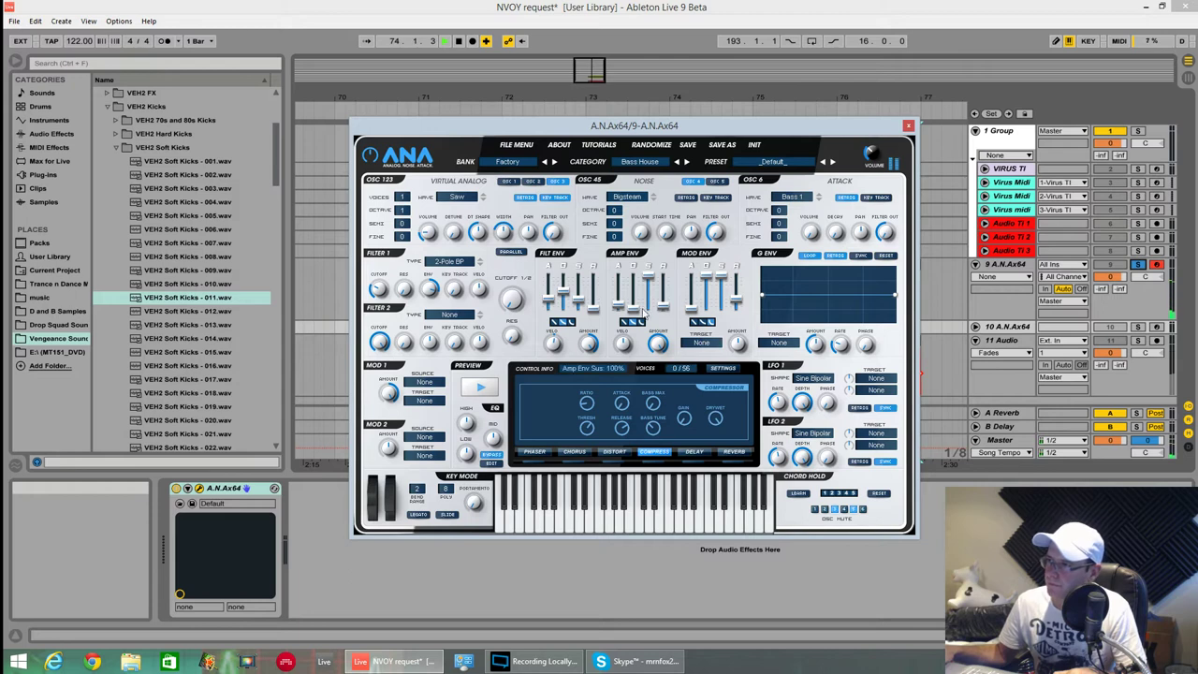
# Step: Fine-tune the filter envelope's decay by ear, trying longer values such as 669 ms and 1.2 s
pyautogui.moveTo(566, 299); pyautogui.dragTo(565, 292)
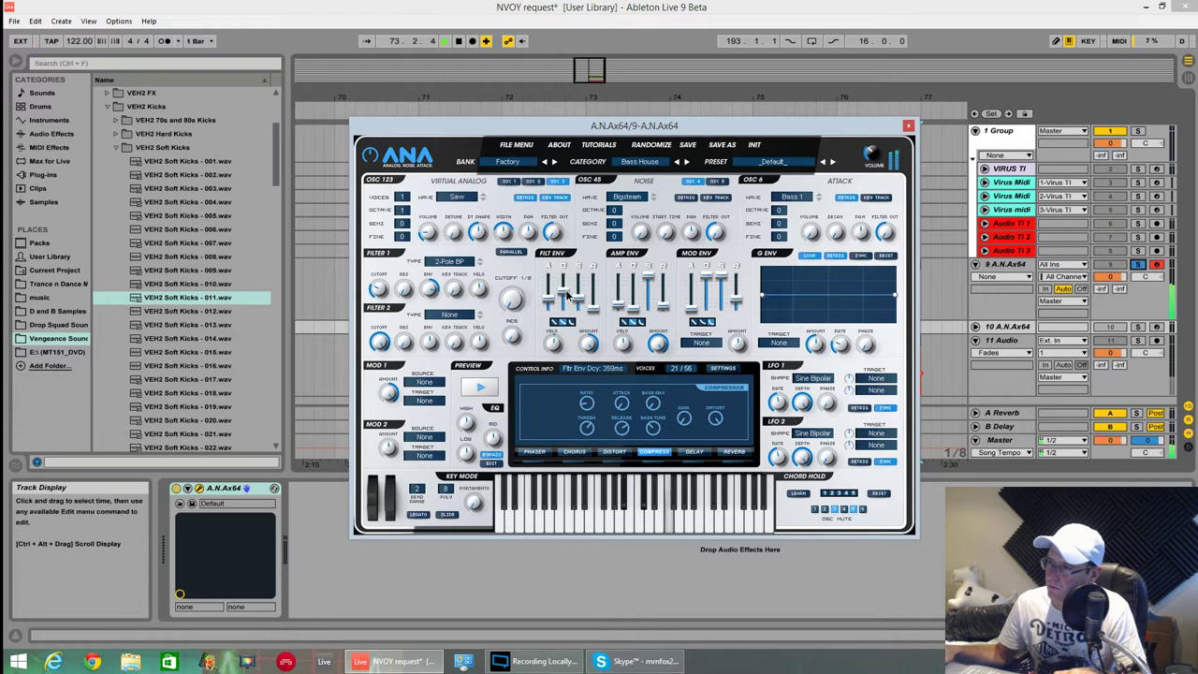
pyautogui.moveTo(565, 292); pyautogui.dragTo(568, 289)
pyautogui.press('space')
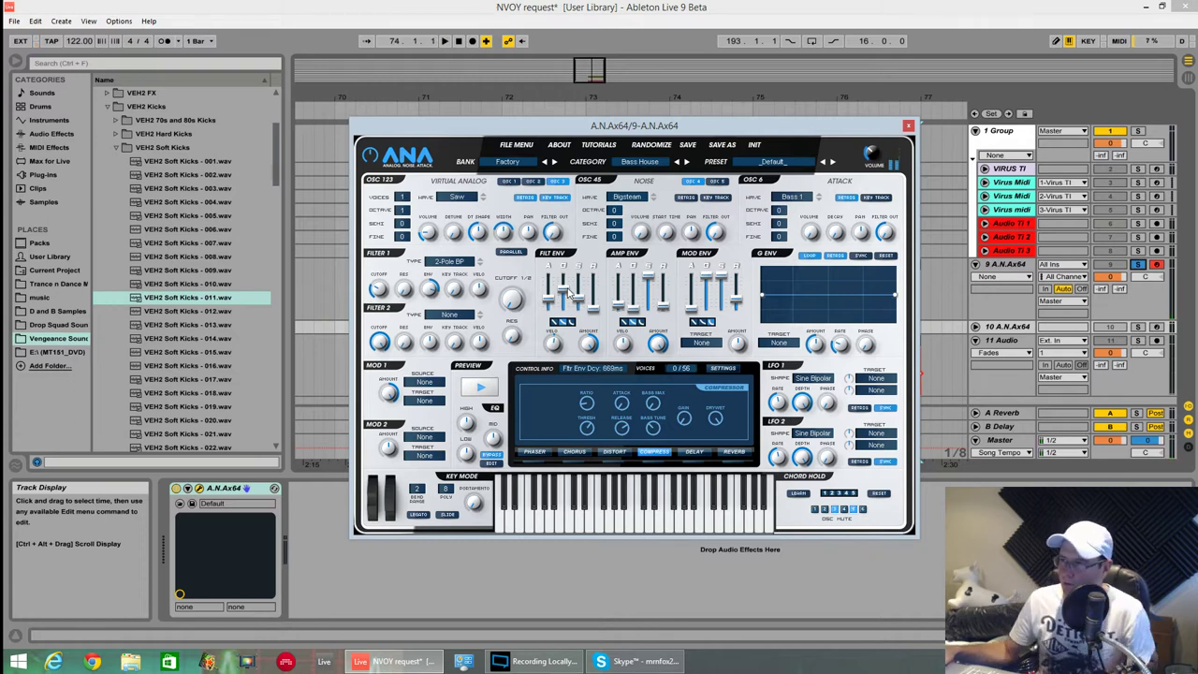
pyautogui.press('space')
pyautogui.moveTo(566, 292); pyautogui.dragTo(567, 290)
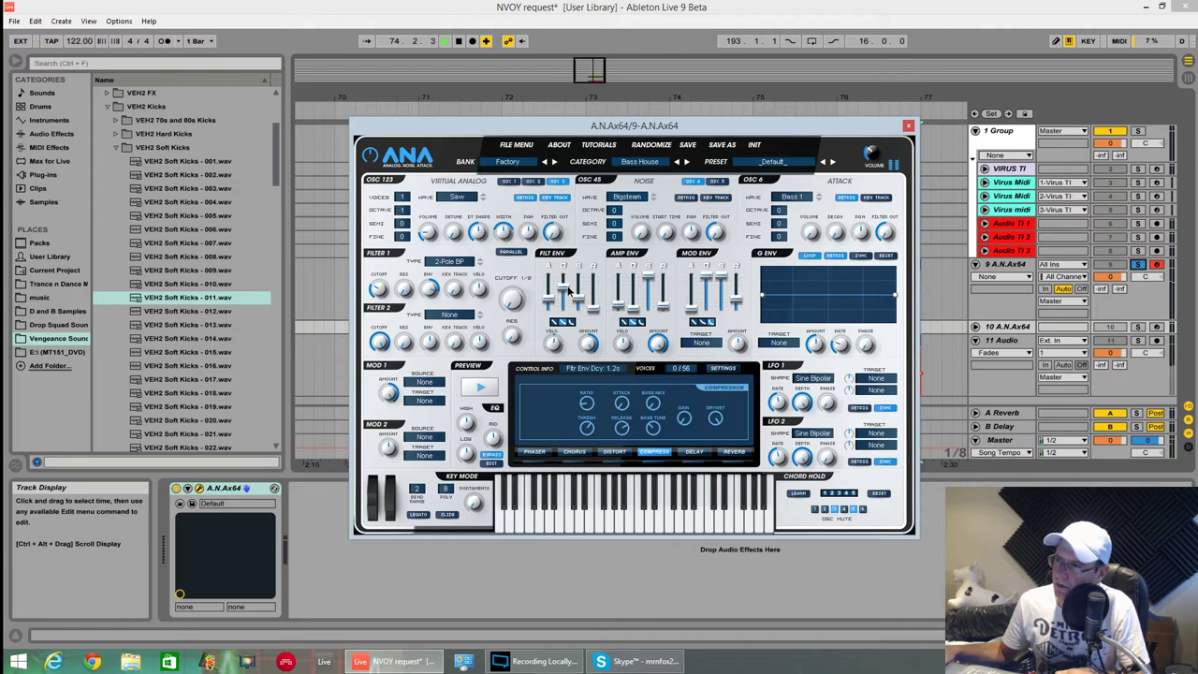
pyautogui.press('space')
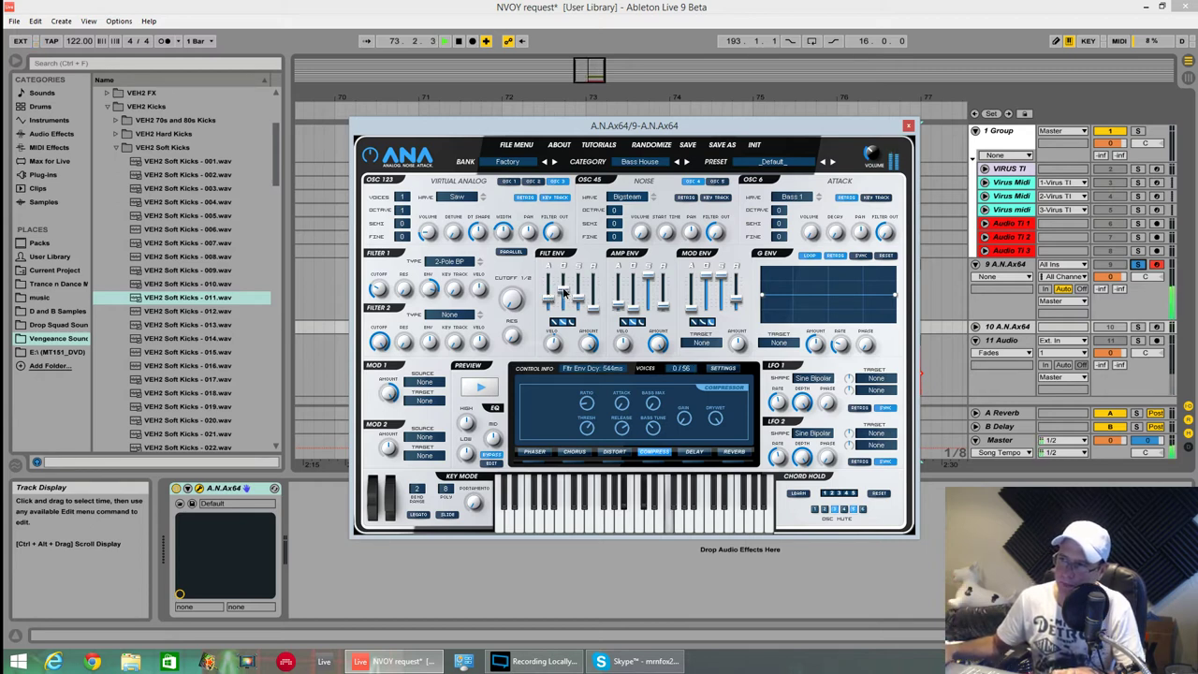
pyautogui.moveTo(564, 294); pyautogui.dragTo(563, 290)
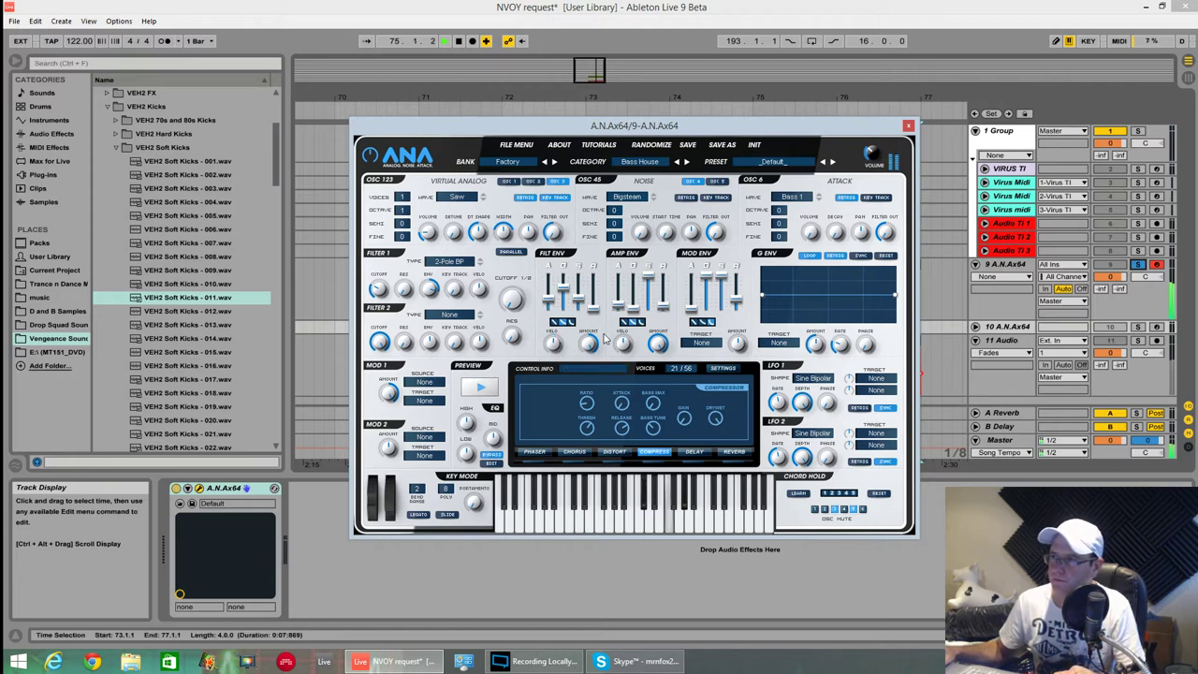
pyautogui.press('space')
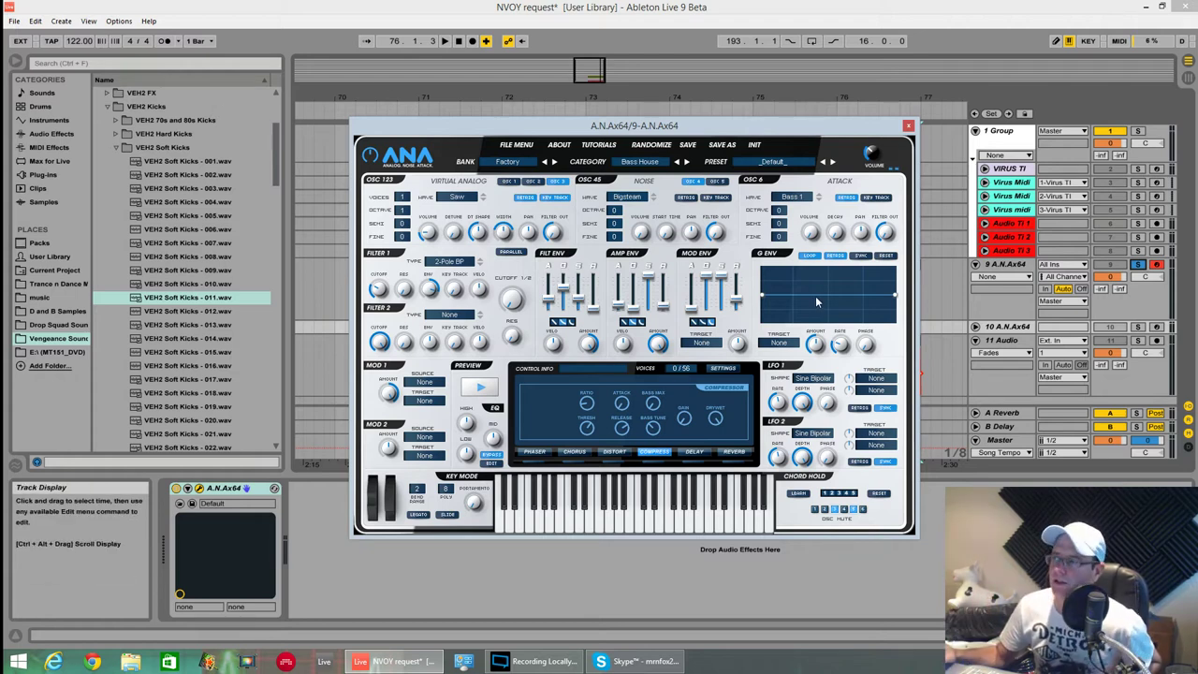
# Step: Assign Osc 1 Pitch as the G Env target
pyautogui.click(785, 346)
pyautogui.moveTo(787, 342)
pyautogui.moveTo(791, 270)
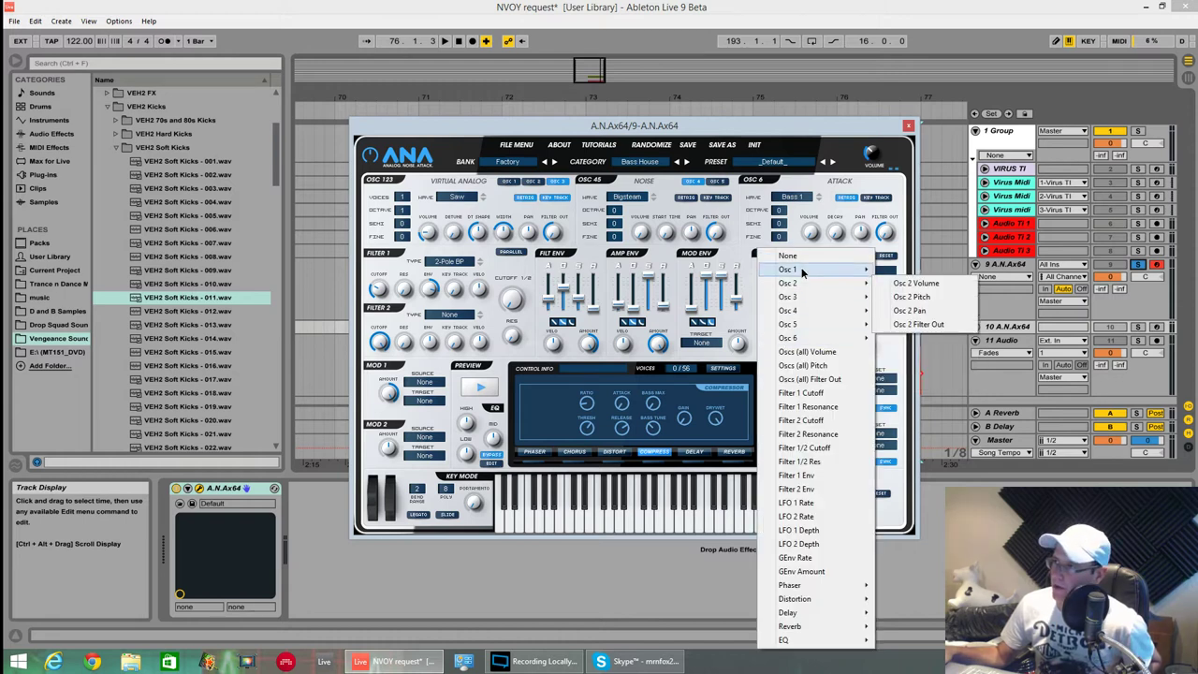
pyautogui.click(943, 285)
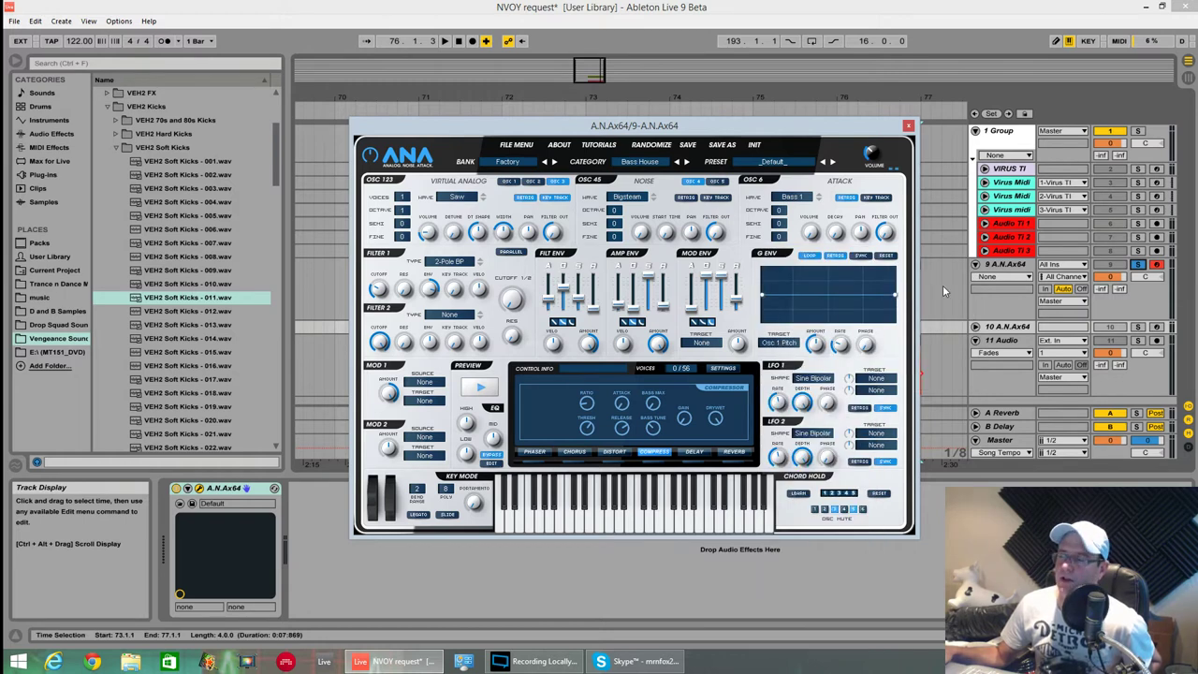
# Step: Route Mod 1 from the G Envelope to Osc 2 Pitch
pyautogui.click(426, 383)
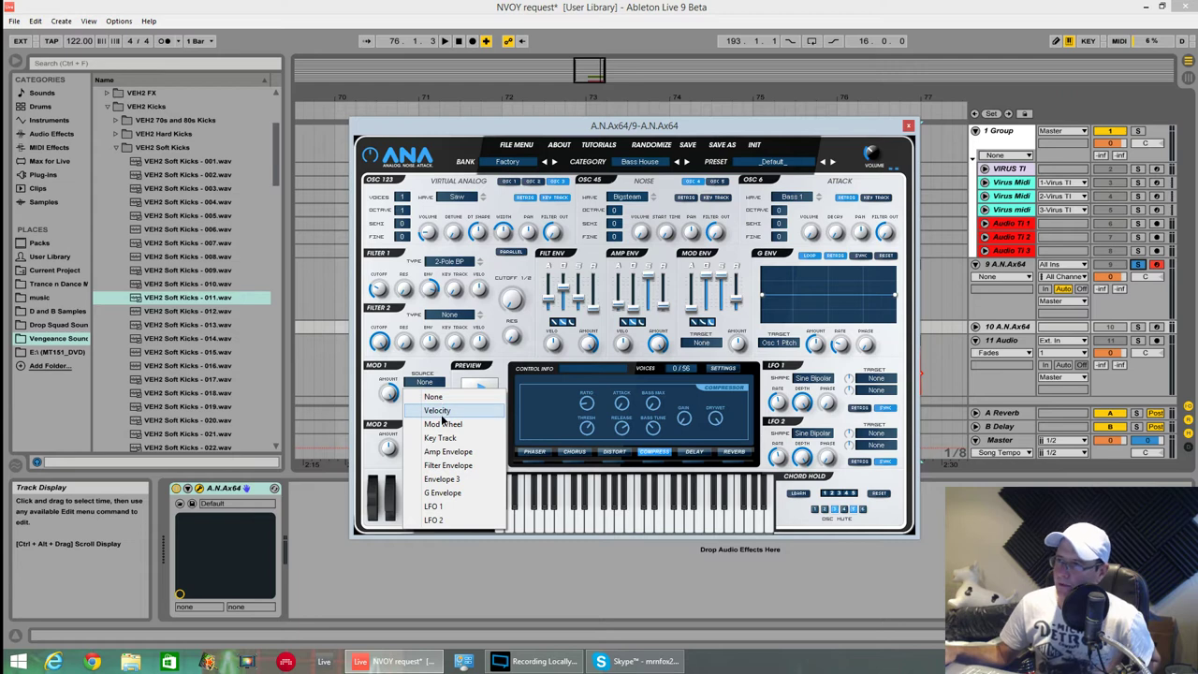
pyautogui.click(445, 493)
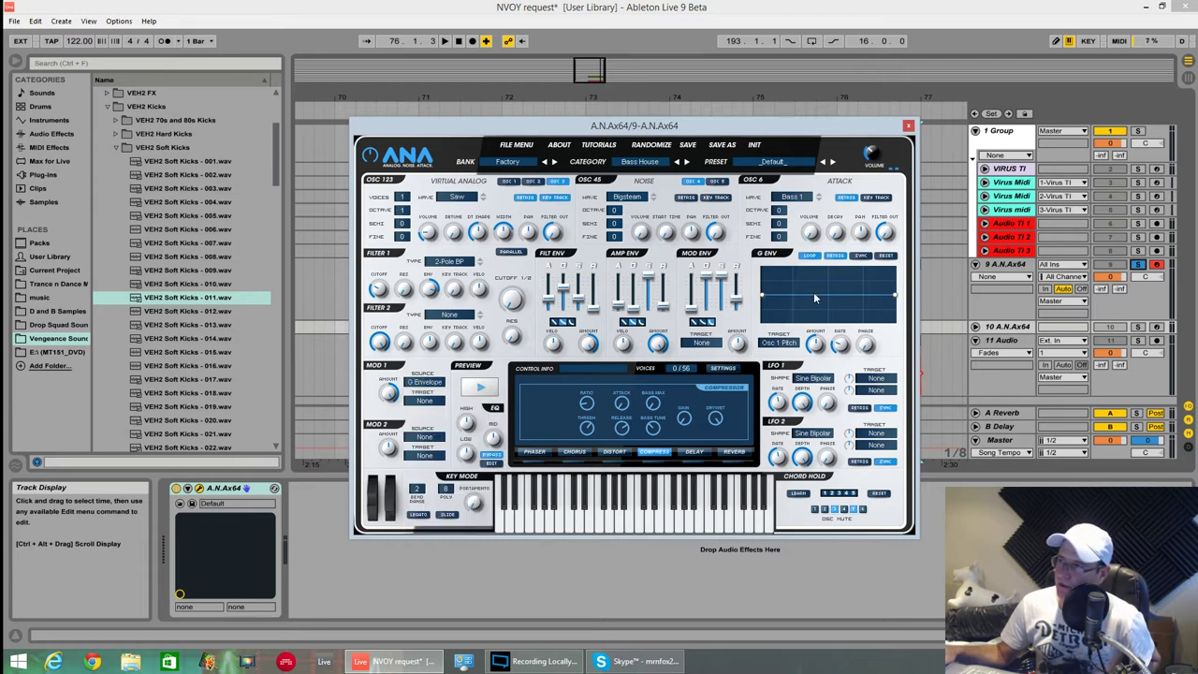
pyautogui.click(424, 401)
pyautogui.moveTo(446, 45)
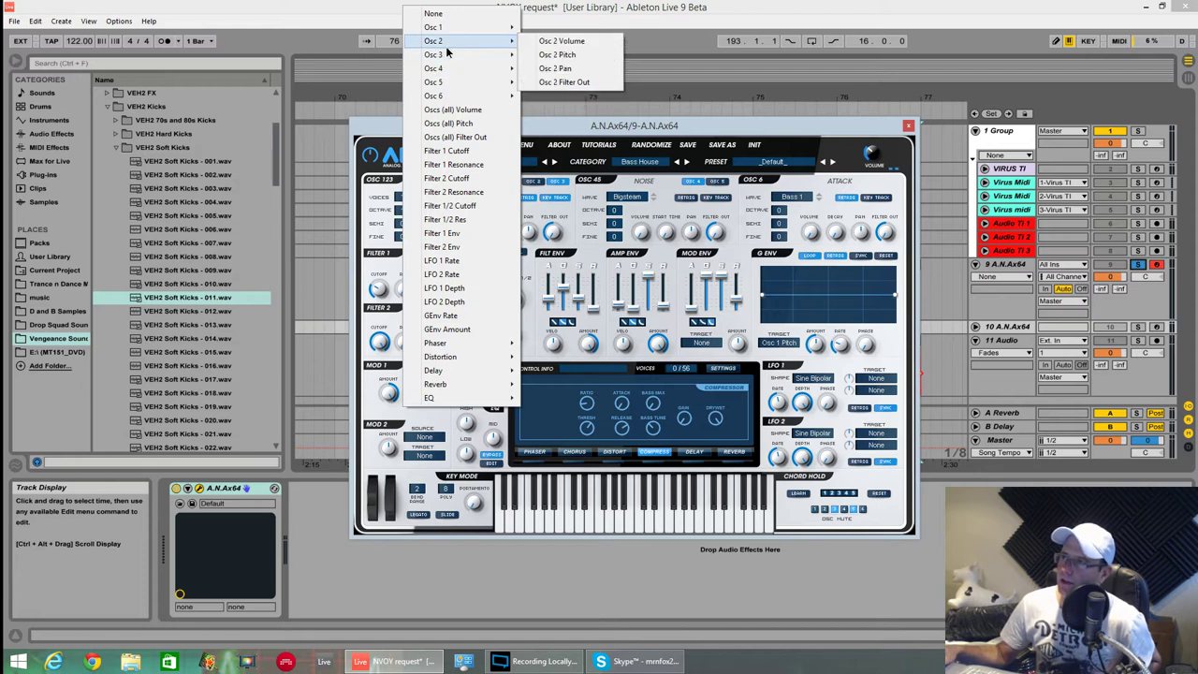
pyautogui.click(561, 54)
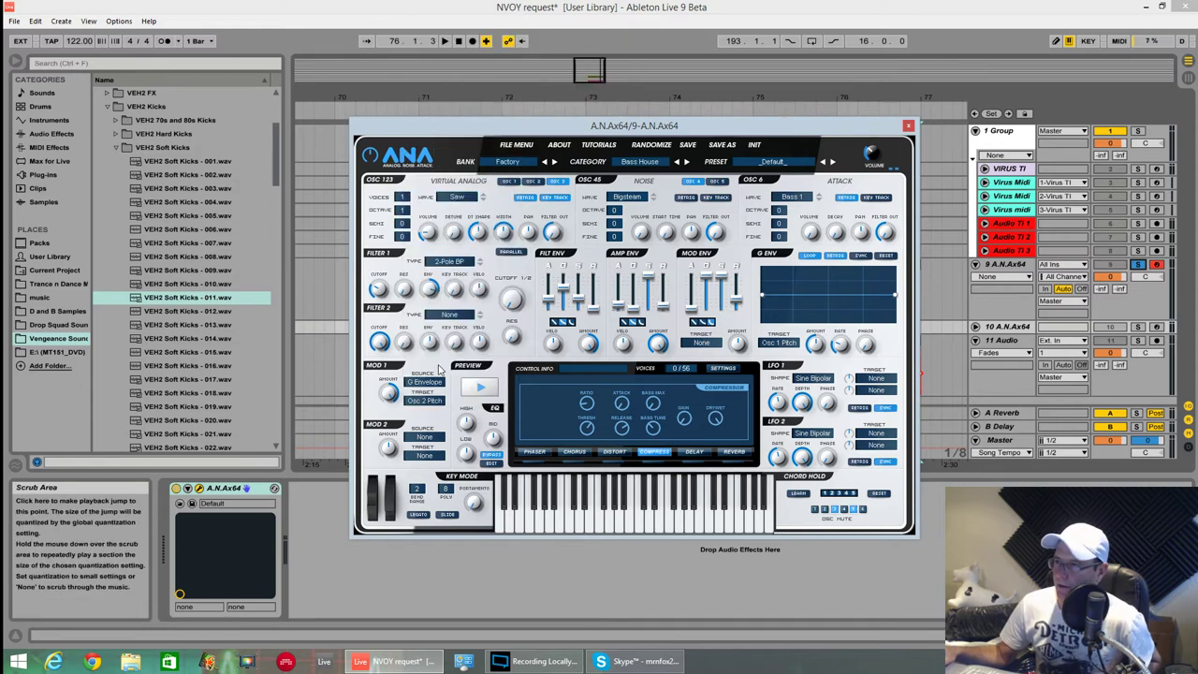
# Step: Route Mod 2 from the G Envelope to Osc 3 Pitch
pyautogui.click(433, 441)
pyautogui.click(442, 549)
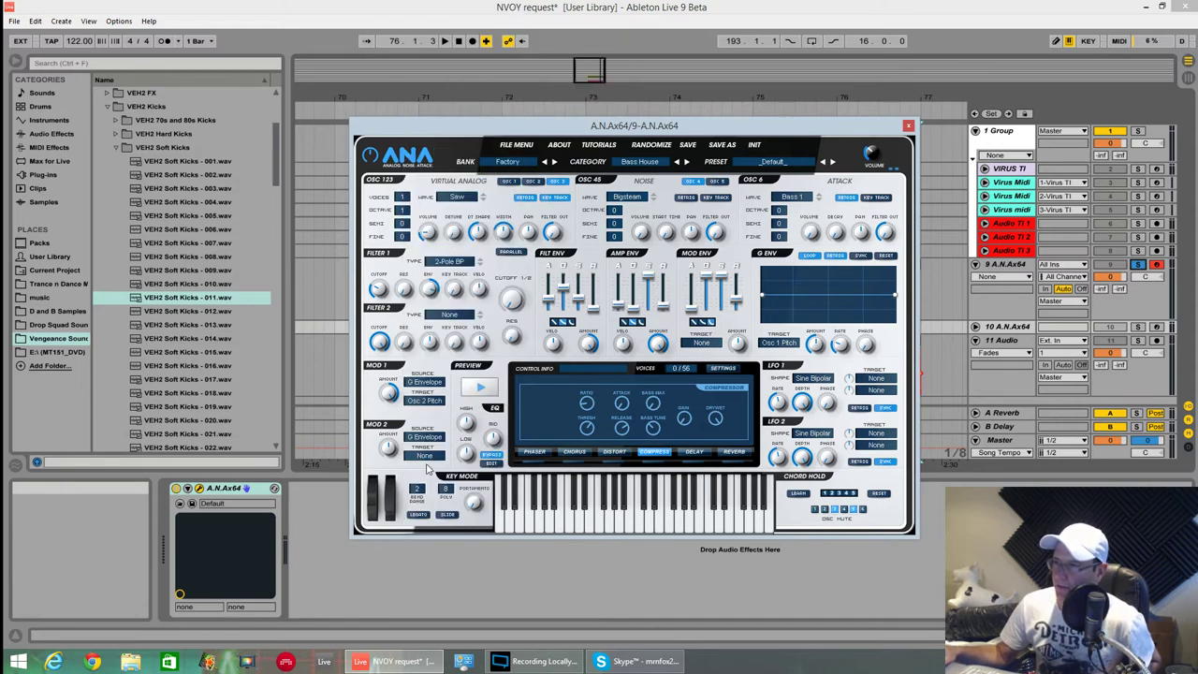
pyautogui.click(426, 459)
pyautogui.moveTo(504, 111)
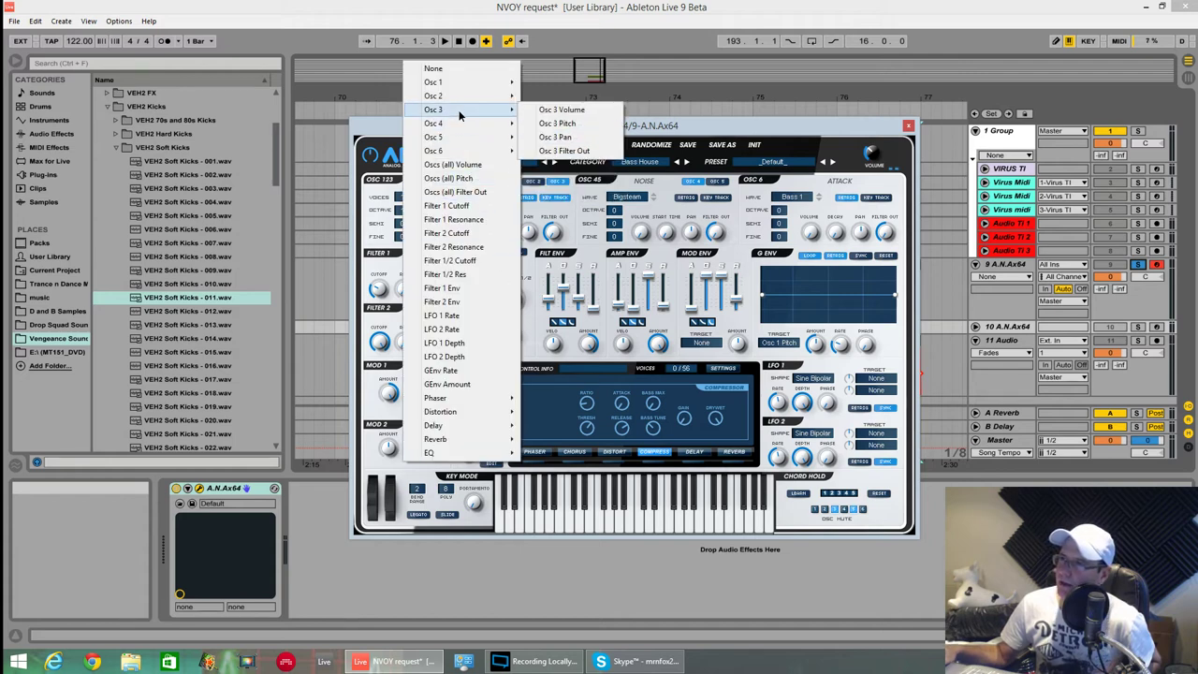
pyautogui.click(556, 124)
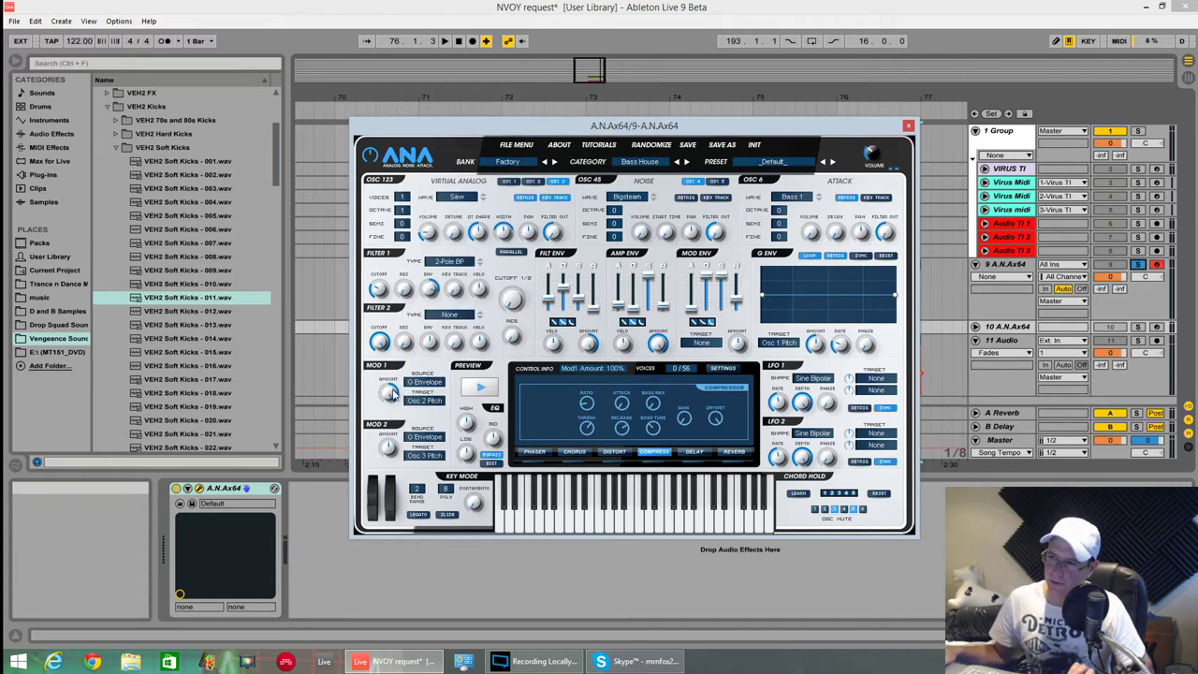
# Step: Reduce the Mod 1, Mod 2 and G Env amounts to about 1% each
pyautogui.doubleClick(392, 393)
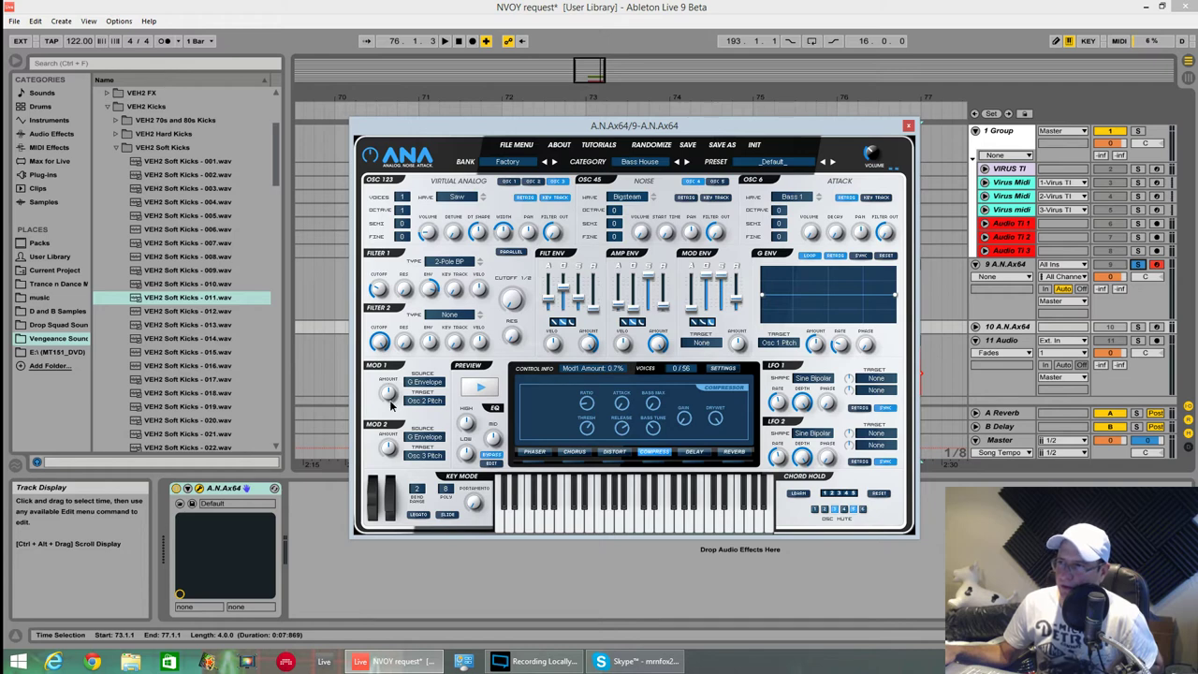
pyautogui.moveTo(393, 402); pyautogui.dragTo(390, 379)
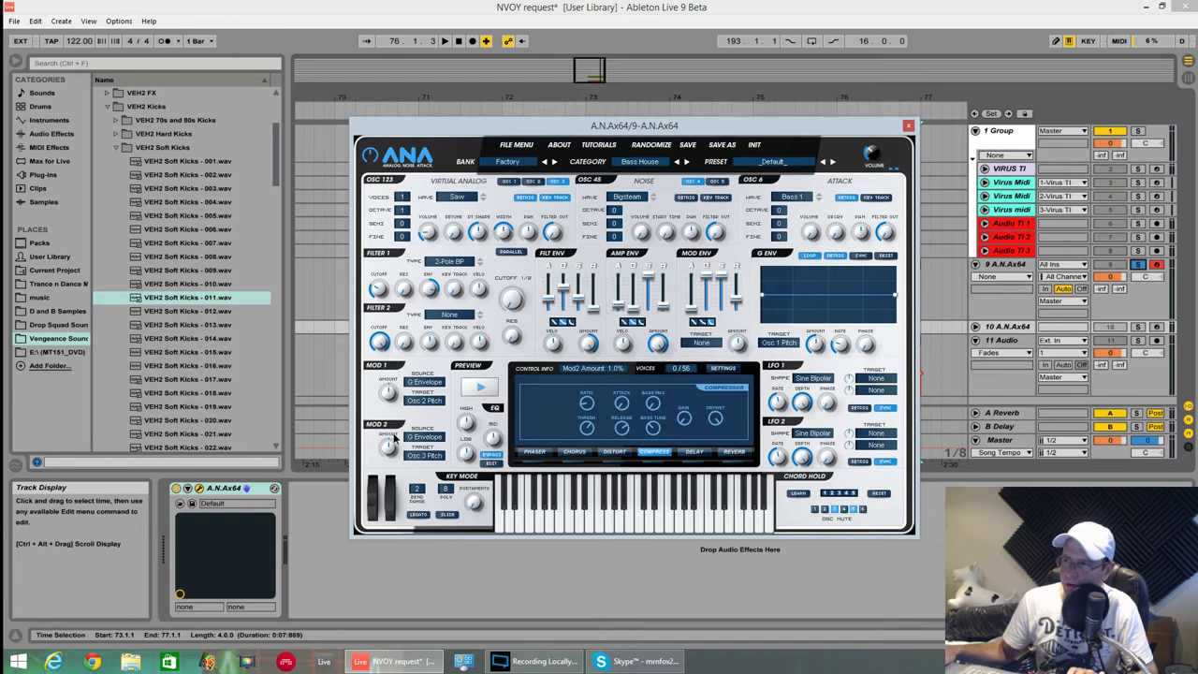
pyautogui.doubleClick(815, 349)
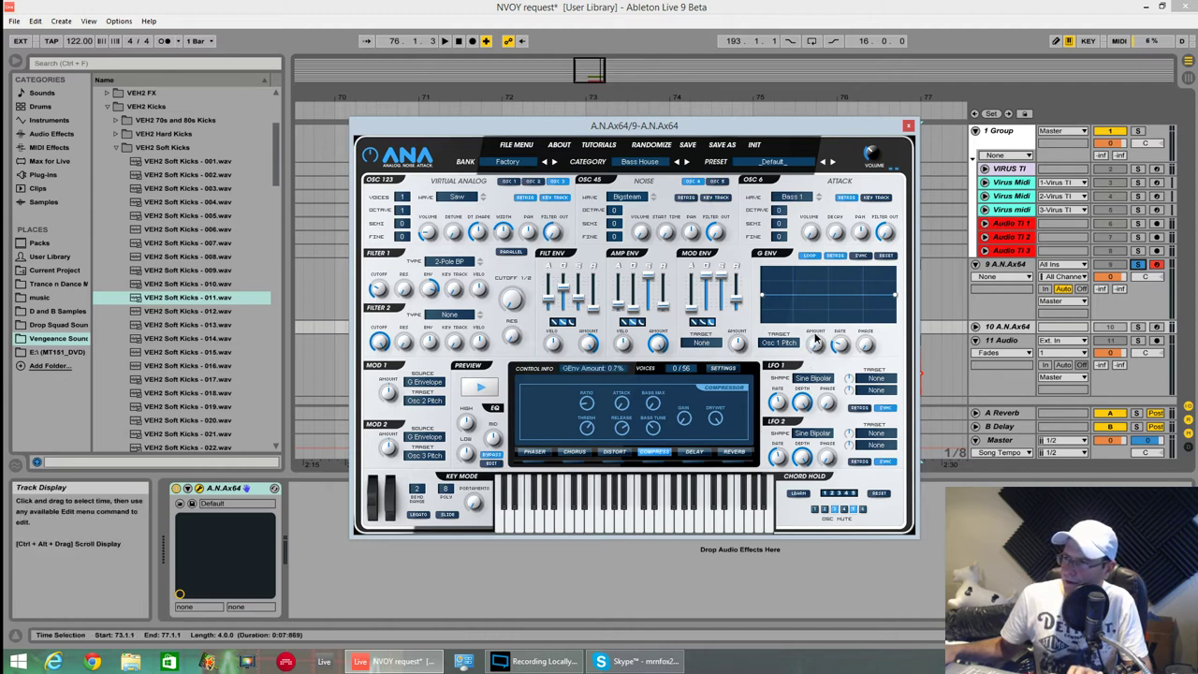
# Step: Shape the G Env curve with a single short peak near the start and keep the rest flat at the minimum
pyautogui.doubleClick(786, 293)
pyautogui.moveTo(763, 295); pyautogui.dragTo(776, 318)
pyautogui.press('space')
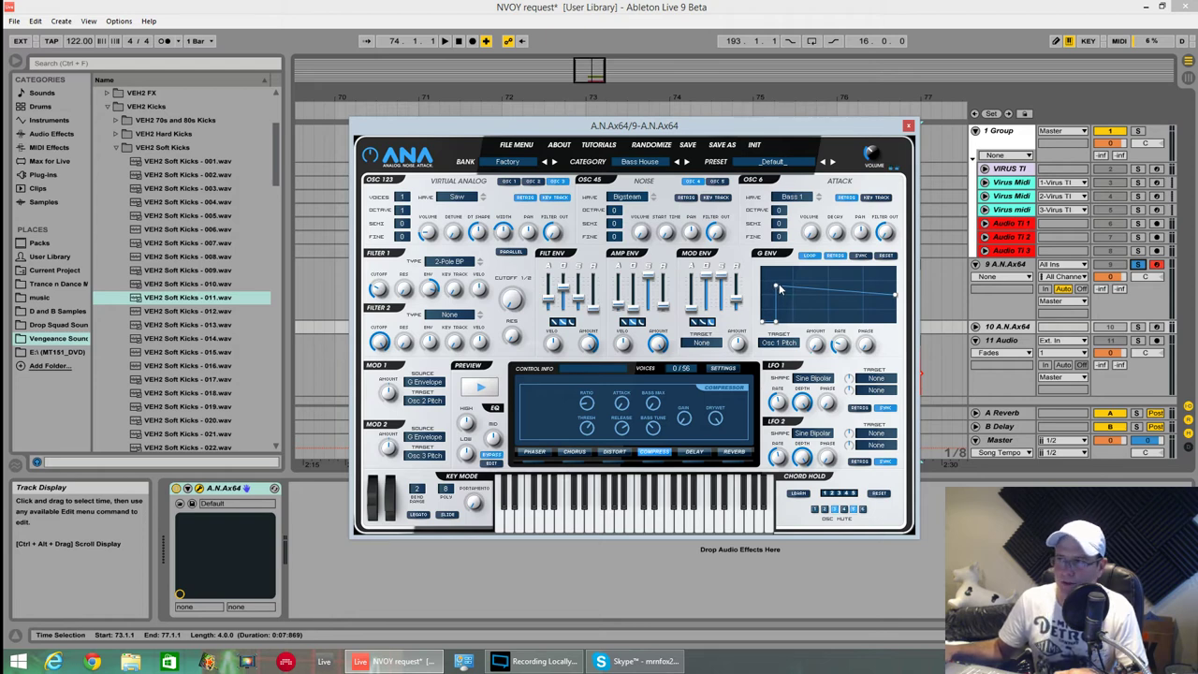
pyautogui.moveTo(779, 284); pyautogui.dragTo(832, 325)
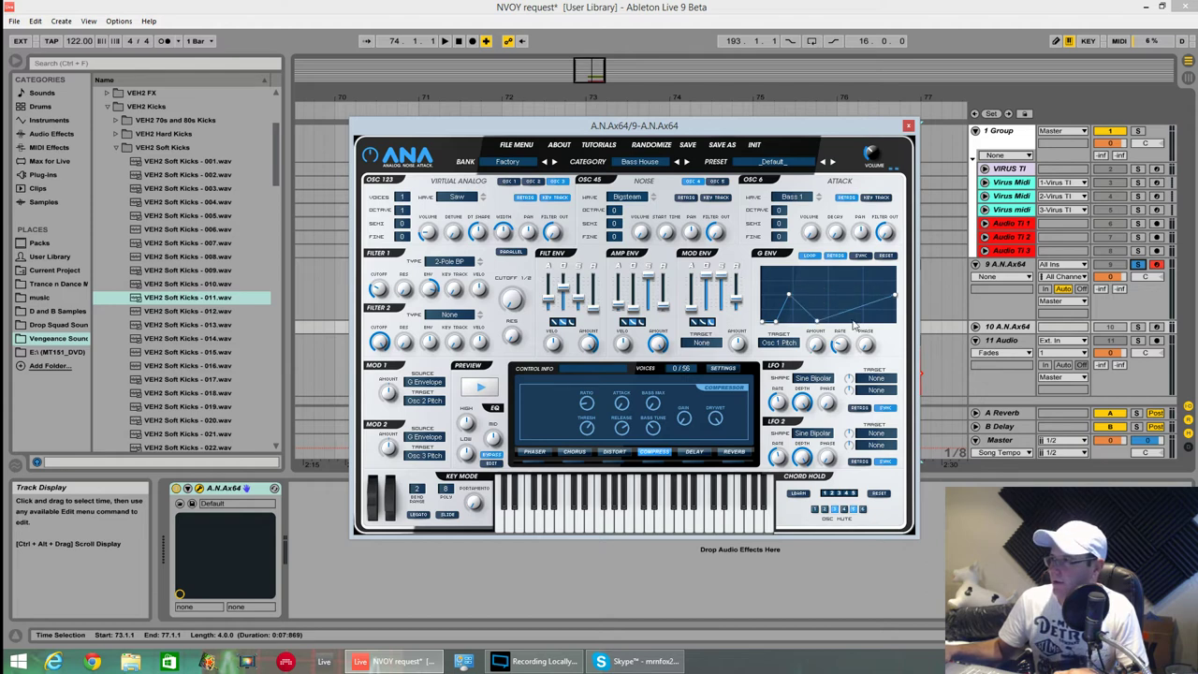
pyautogui.moveTo(894, 299); pyautogui.dragTo(895, 323)
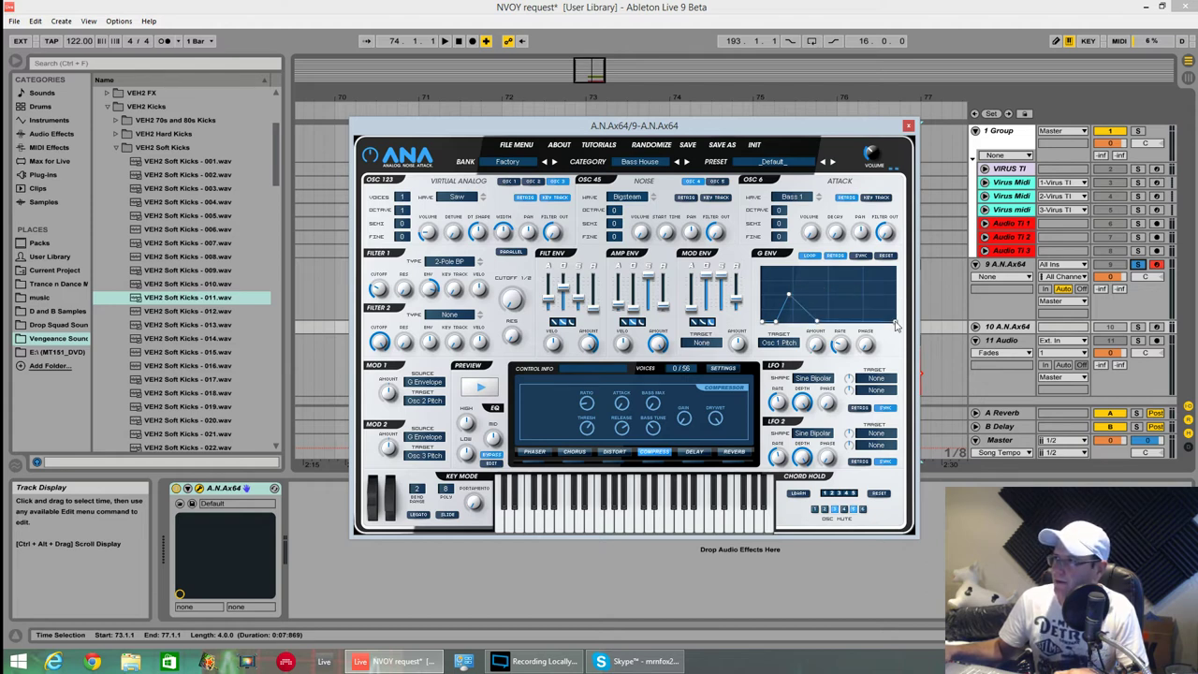
pyautogui.press('space')
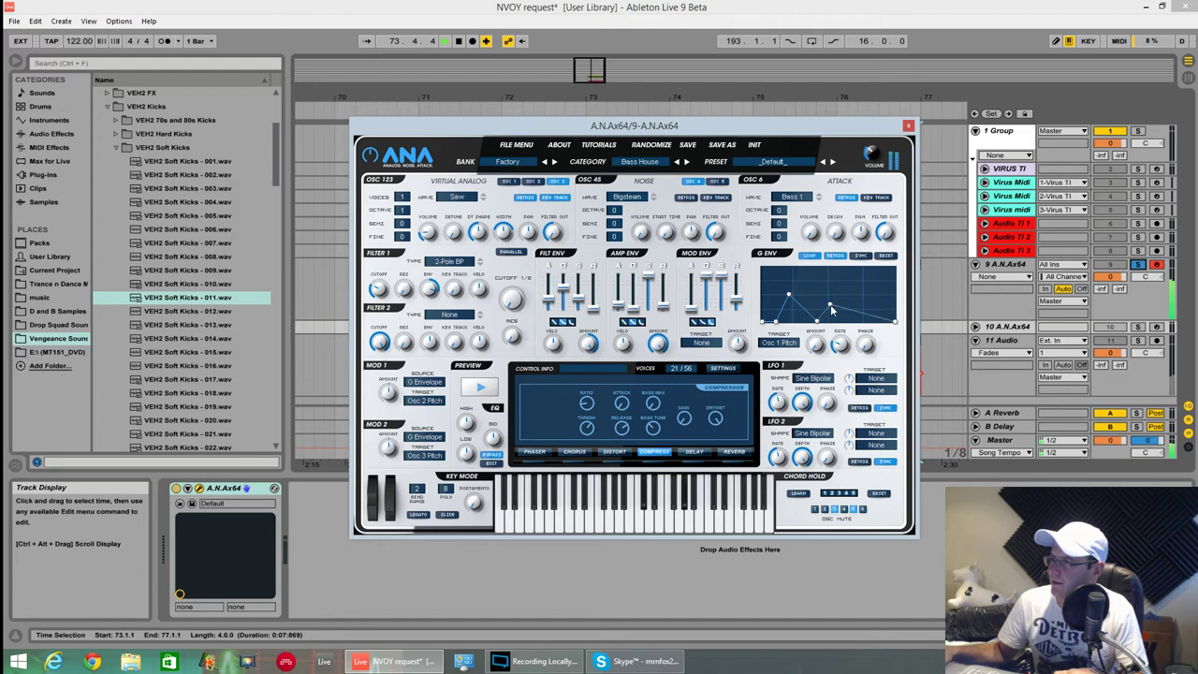
pyautogui.moveTo(831, 323); pyautogui.dragTo(855, 327)
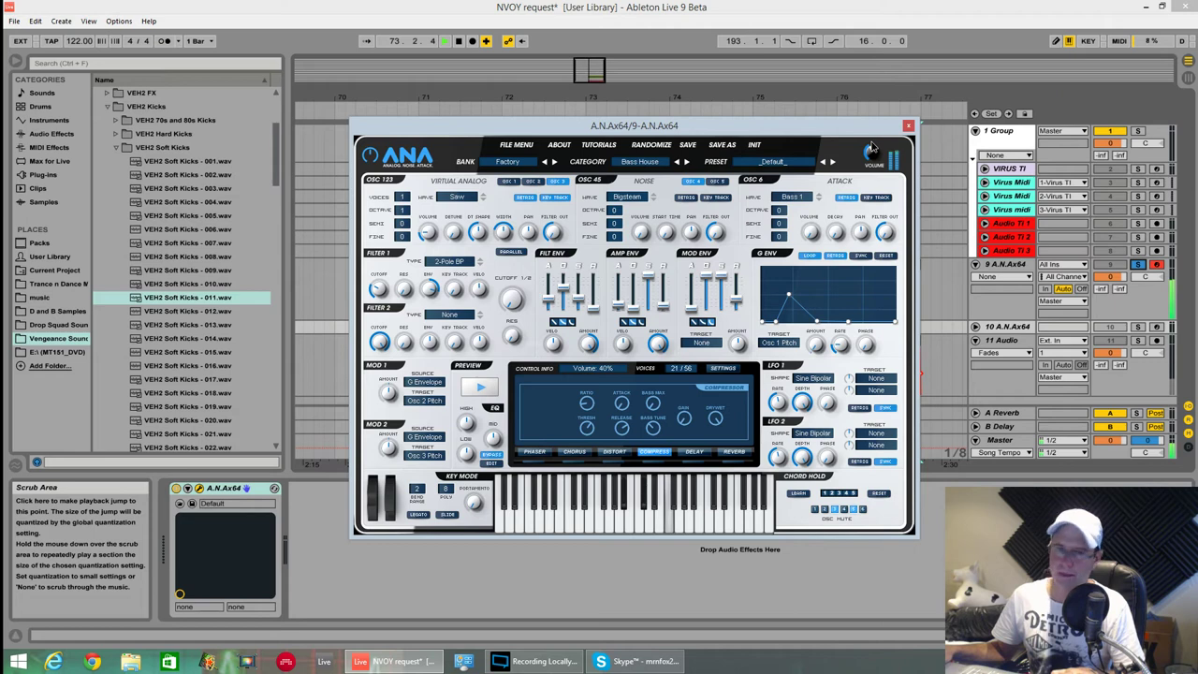
# Step: Raise Osc 3's detune to 29% and audition the sound
pyautogui.press('space')
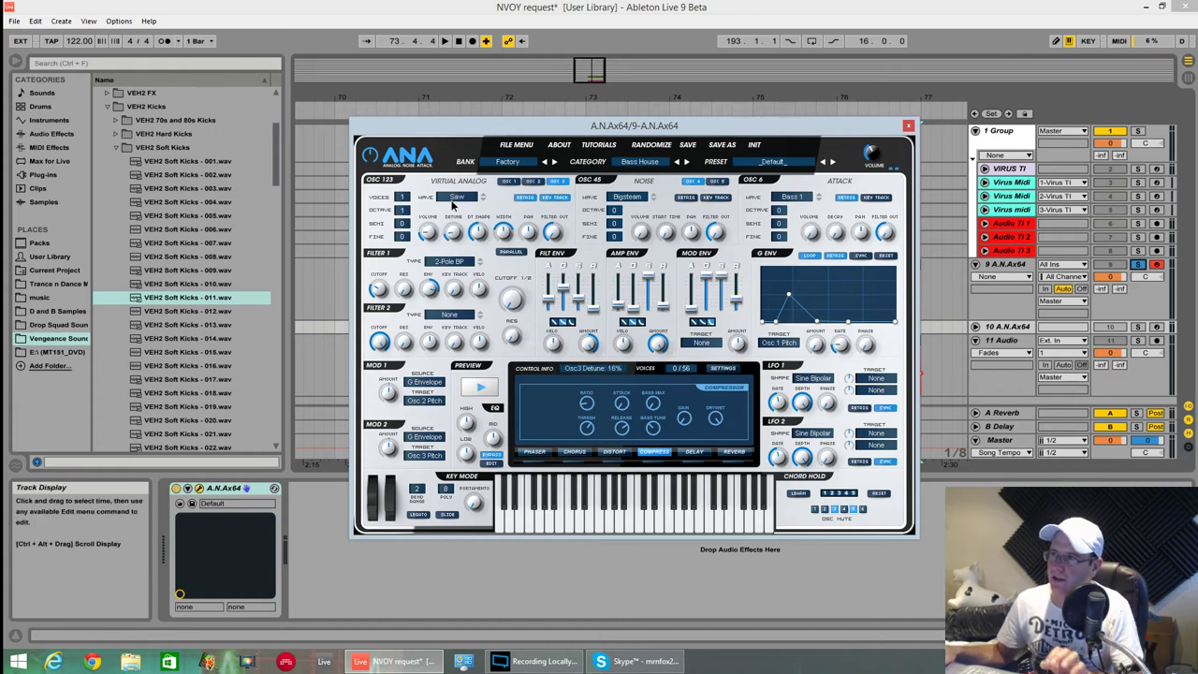
pyautogui.press('space')
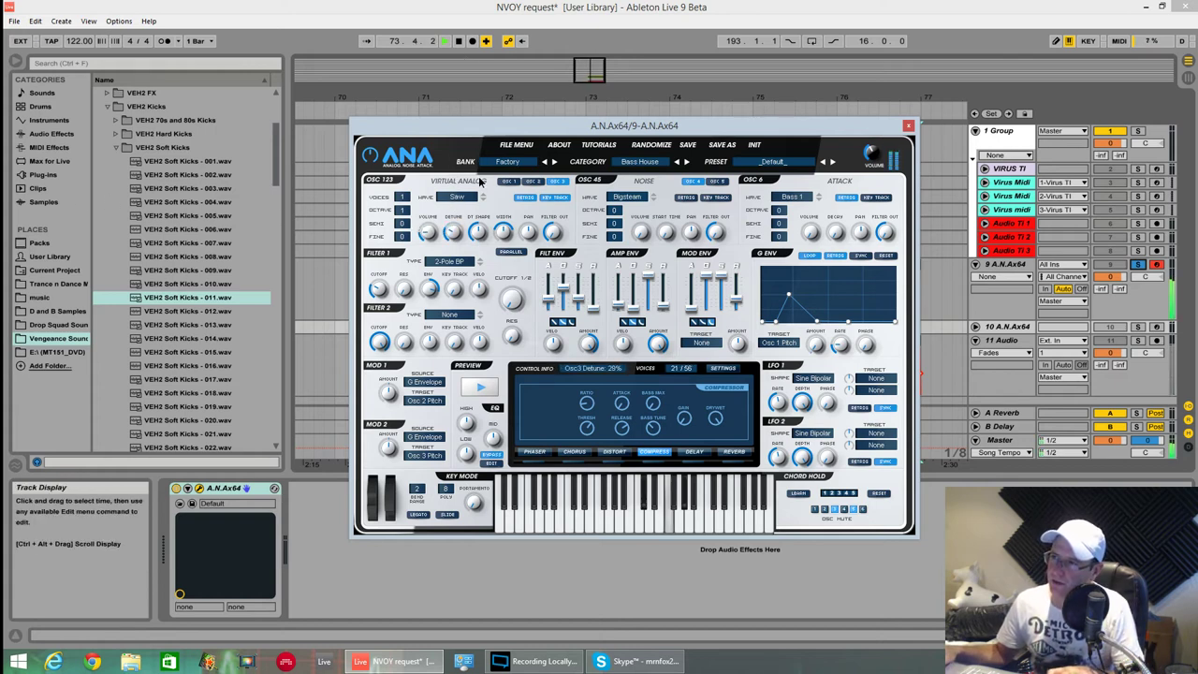
# Step: Raise Osc 3's detune to 92% and audition the sound
pyautogui.press('space')
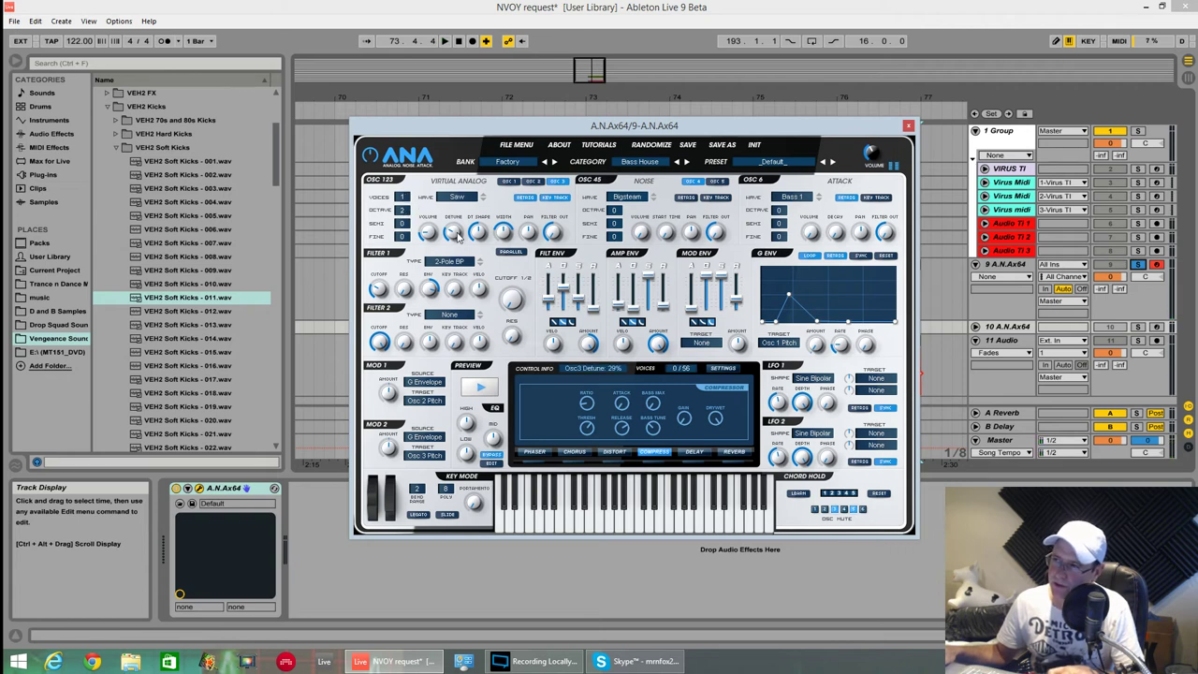
pyautogui.moveTo(459, 237); pyautogui.dragTo(468, 210)
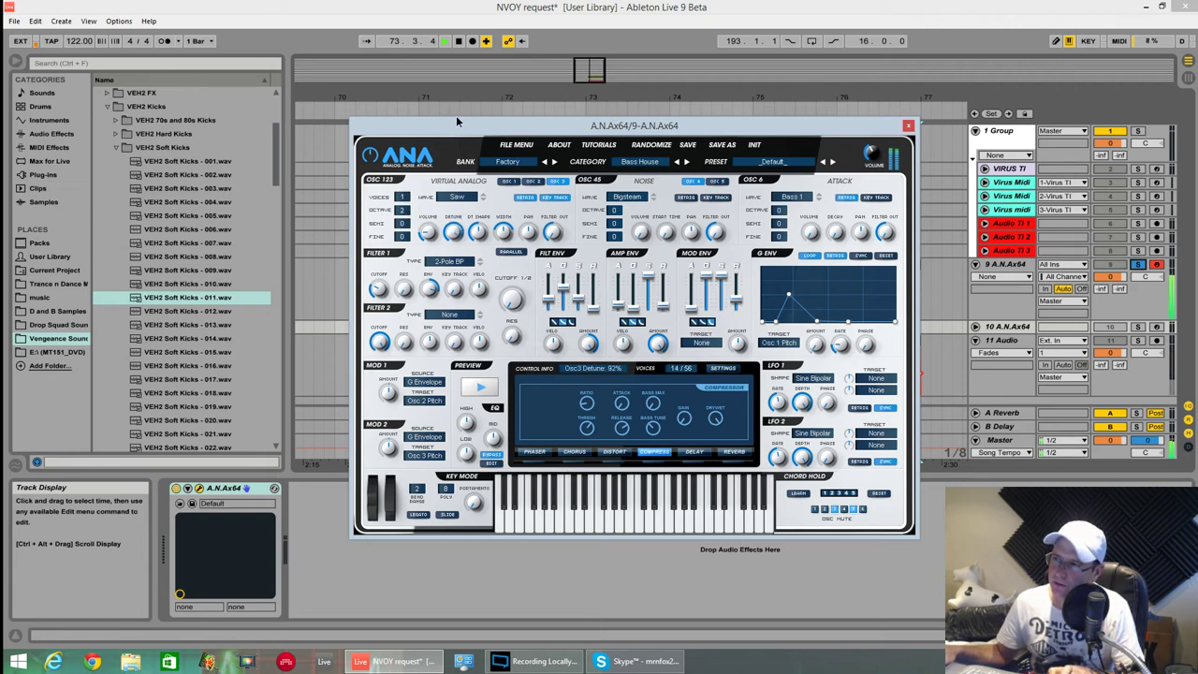
pyautogui.press('space')
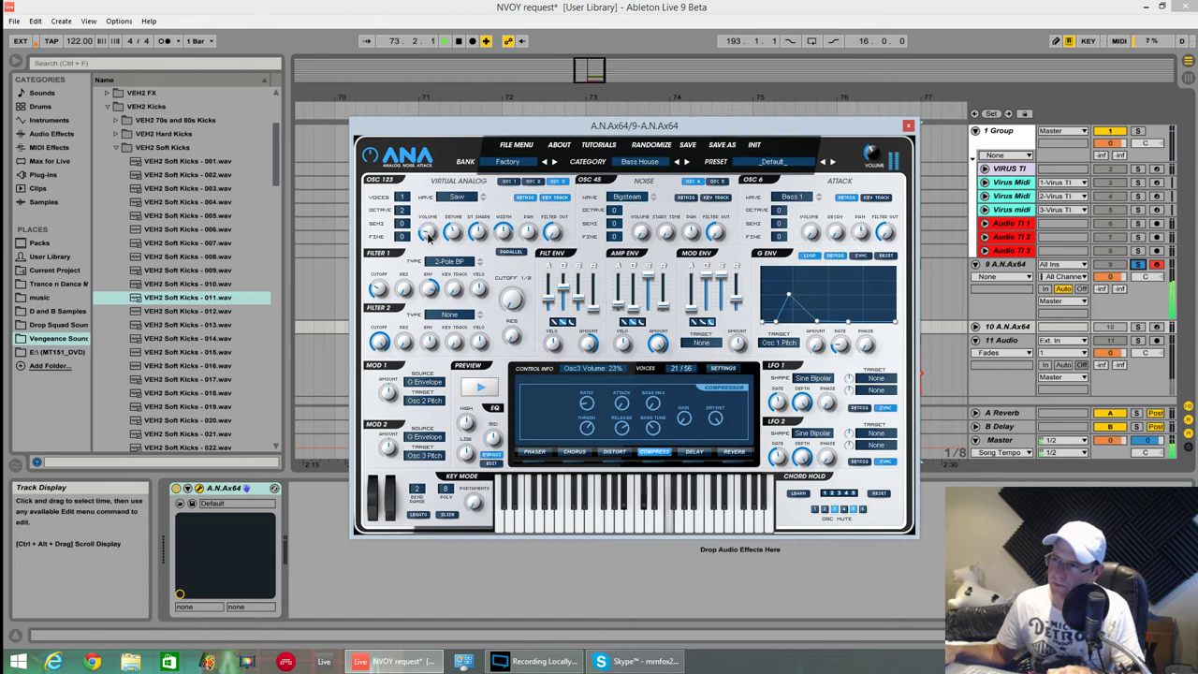
pyautogui.press('space')
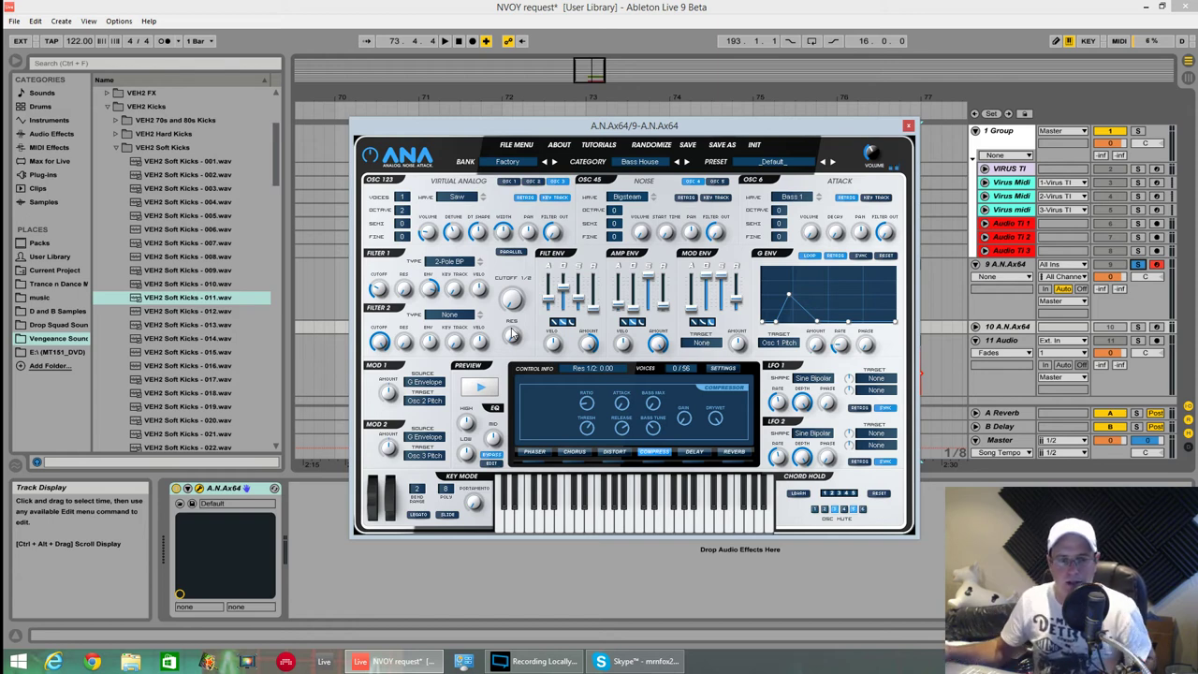
# Step: Switch on the reverb effect and audition the synth with it
pyautogui.click(732, 453)
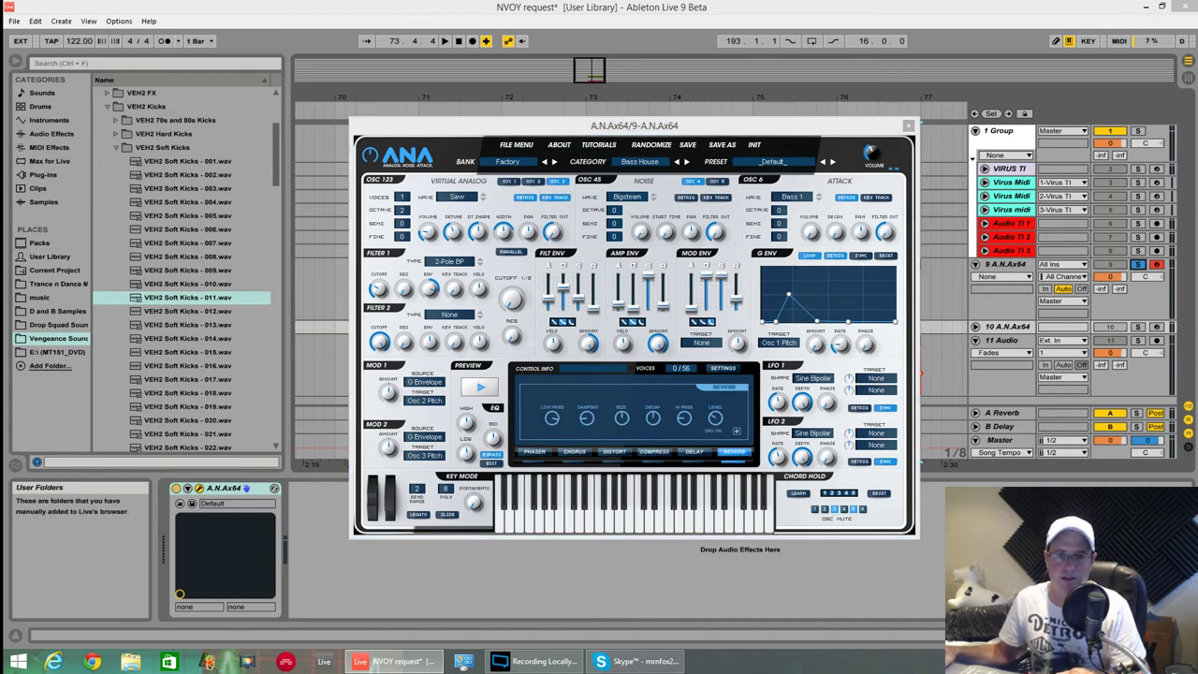
pyautogui.click(679, 419)
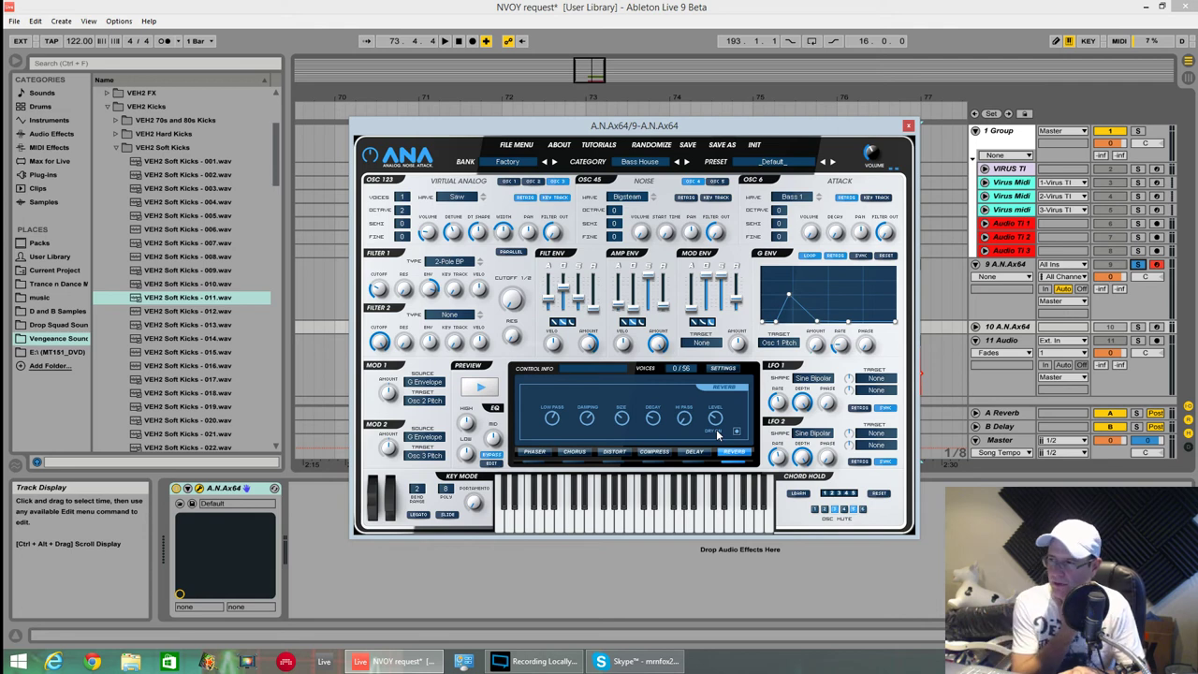
pyautogui.press('space')
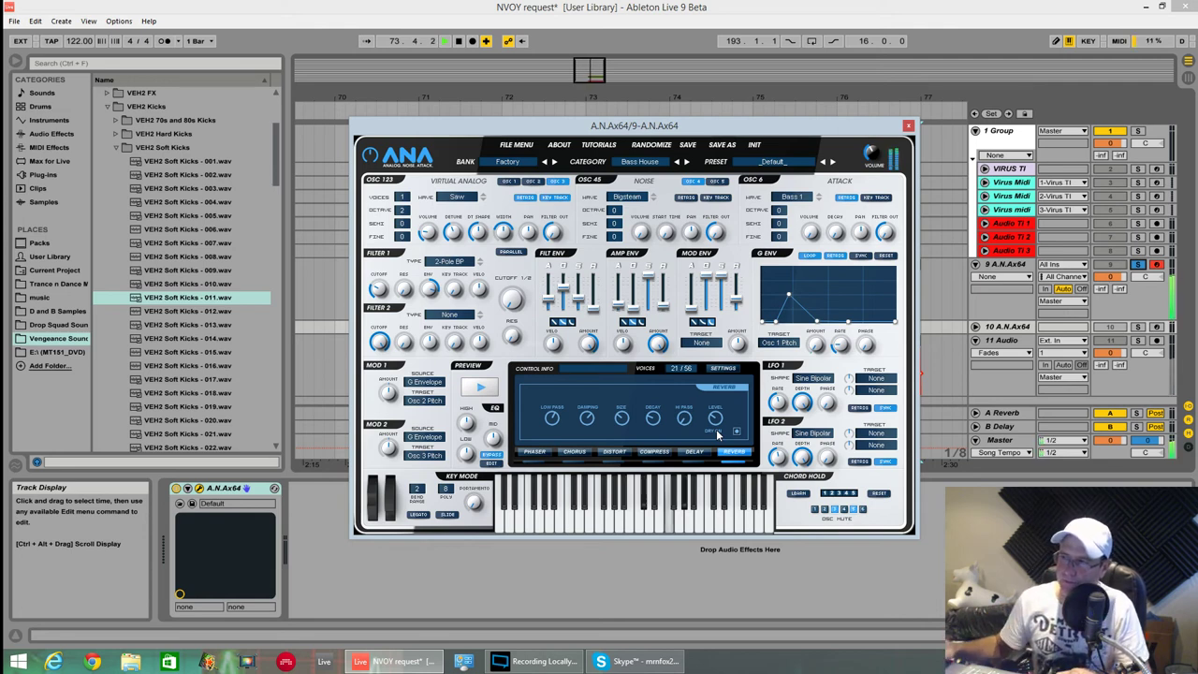
pyautogui.press('space')
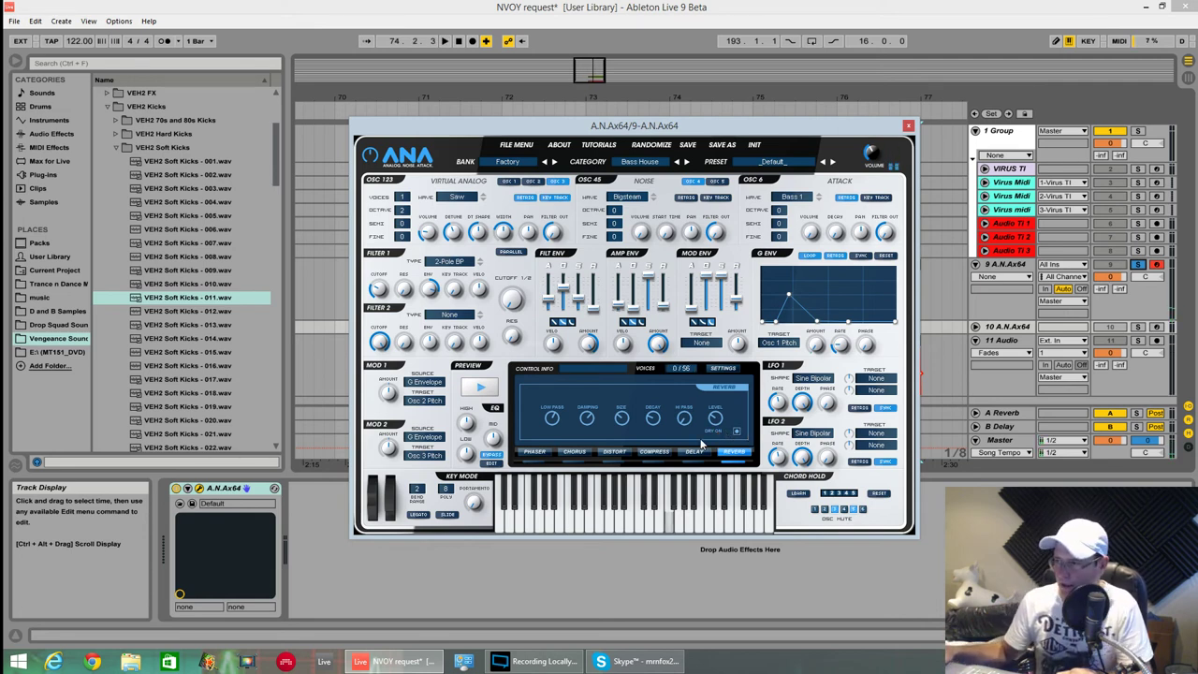
pyautogui.press('space')
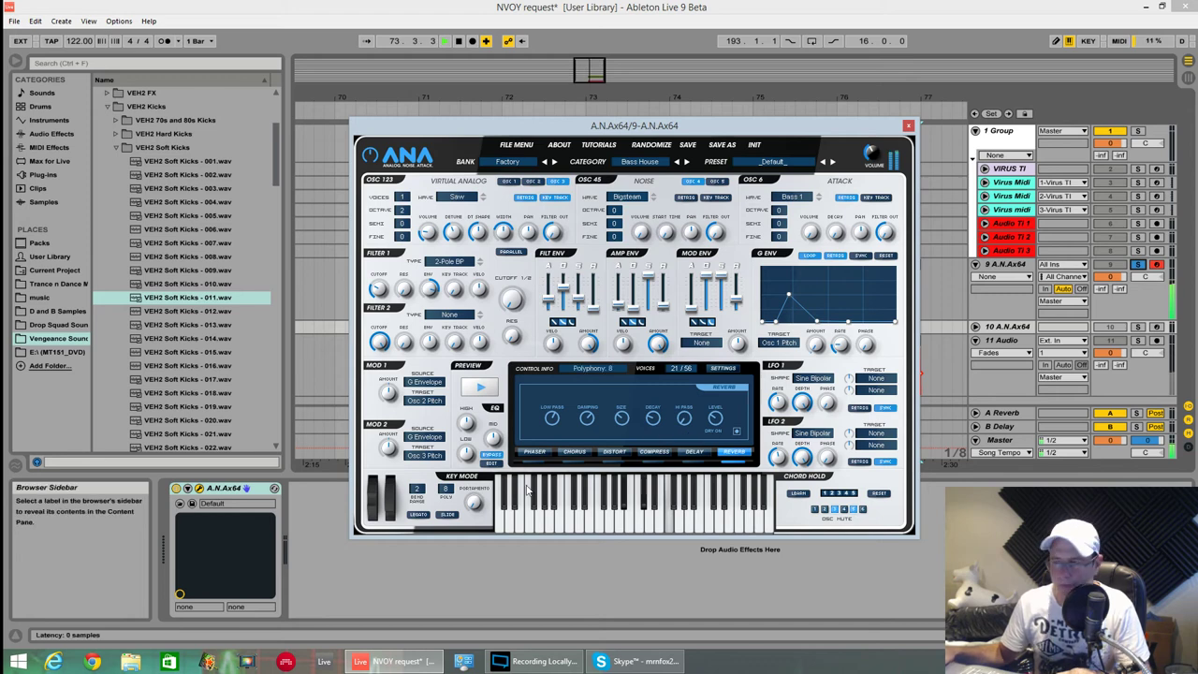
# Step: Switch on the compressor effect and adjust its threshold and bass tune
pyautogui.click(651, 452)
pyautogui.press('space')
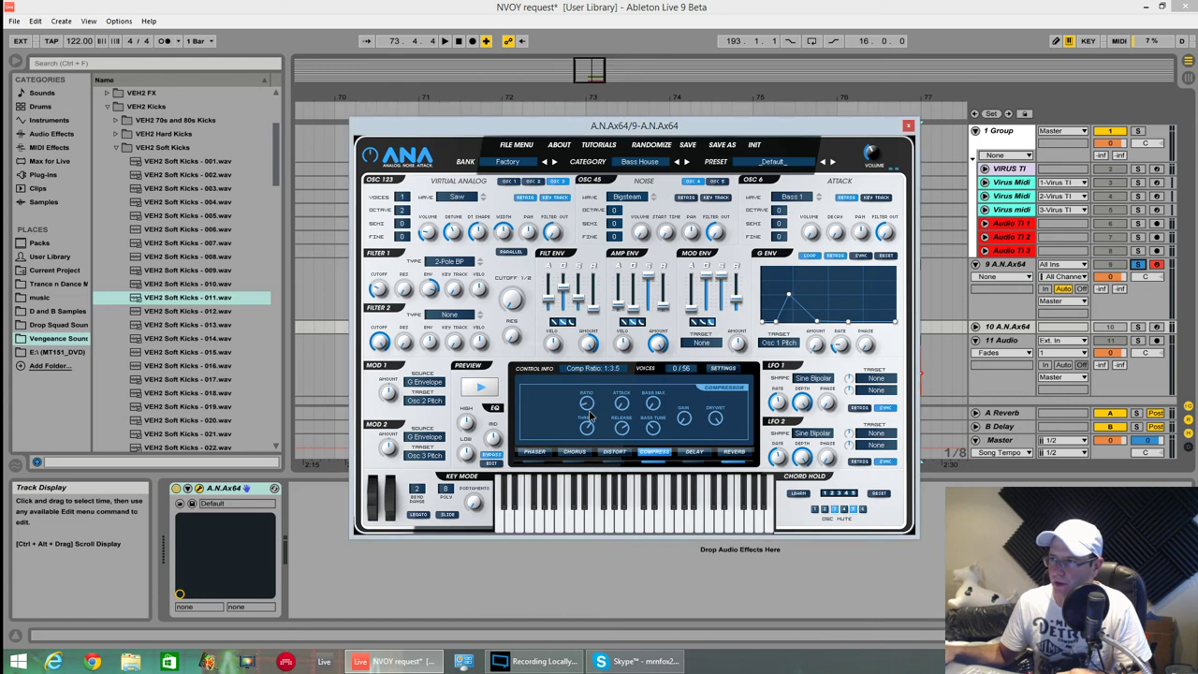
pyautogui.moveTo(590, 416); pyautogui.dragTo(590, 428)
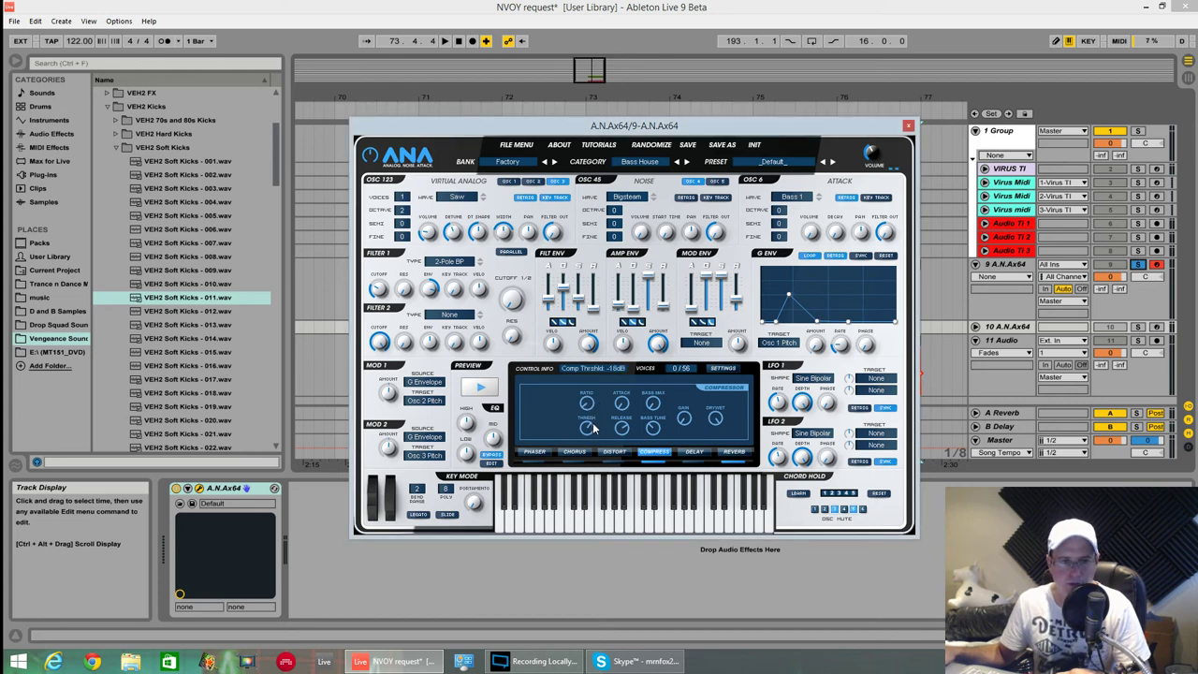
pyautogui.moveTo(588, 426); pyautogui.dragTo(591, 403)
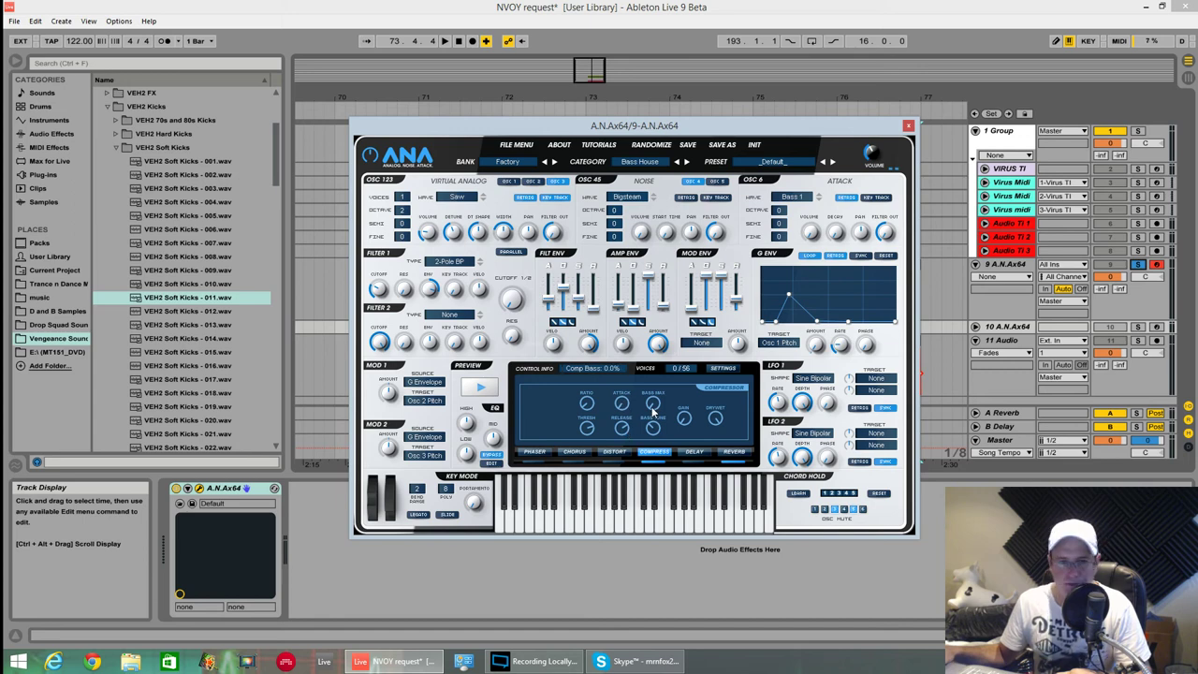
pyautogui.moveTo(658, 429); pyautogui.dragTo(654, 445)
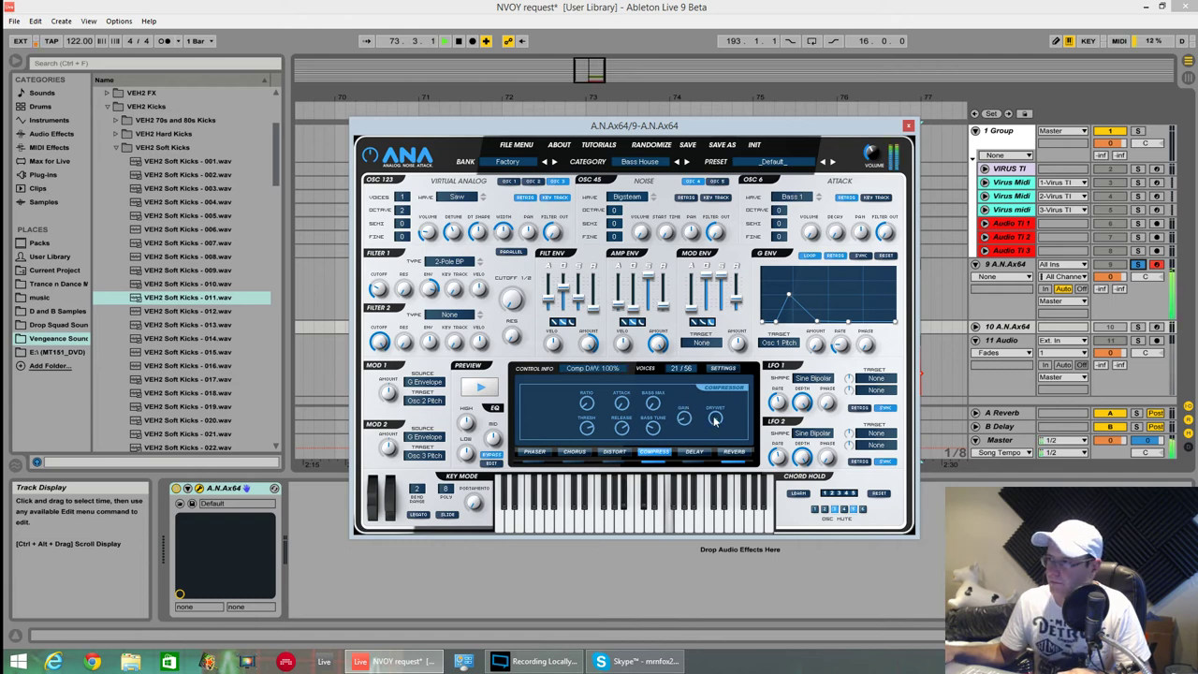
# Step: Reduce the compressor's dry/wet mix to 44% while the sound plays
pyautogui.moveTo(716, 419); pyautogui.dragTo(719, 448)
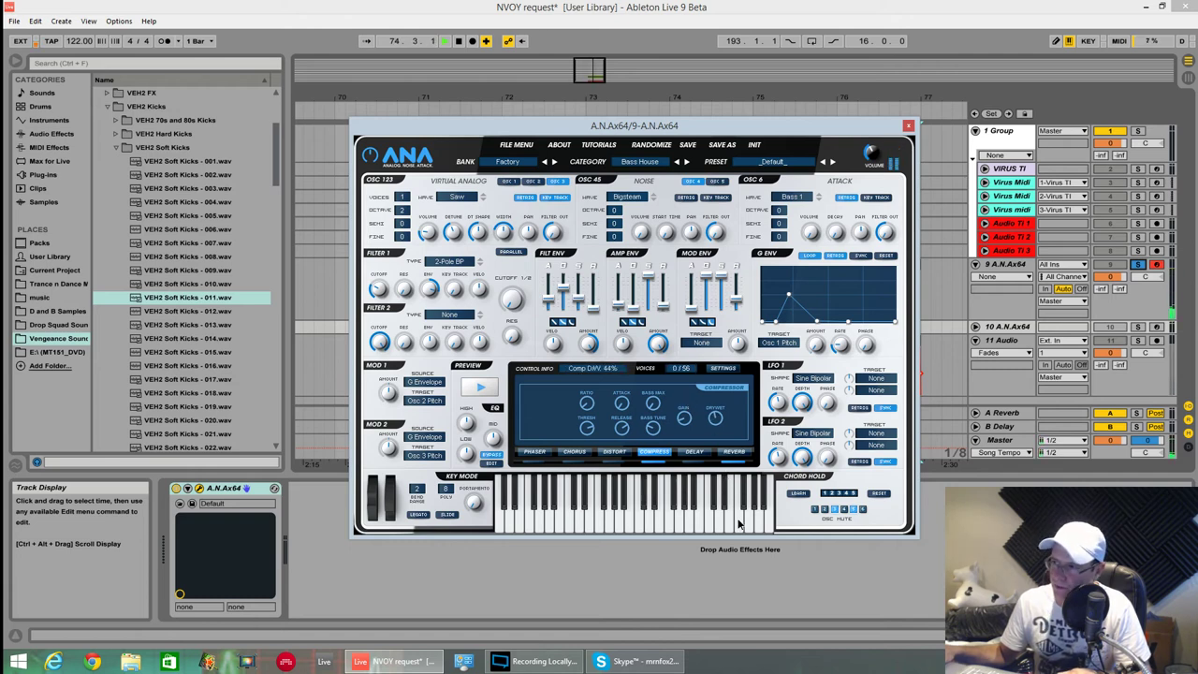
pyautogui.moveTo(873, 153)
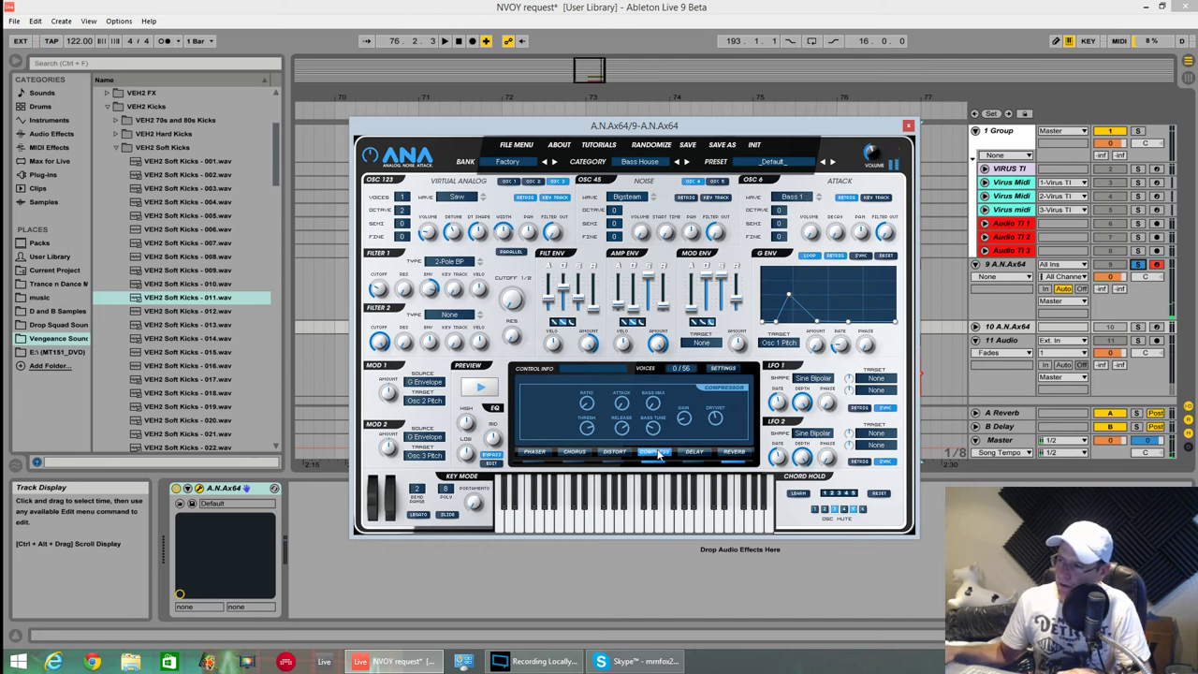
pyautogui.moveTo(624, 429)
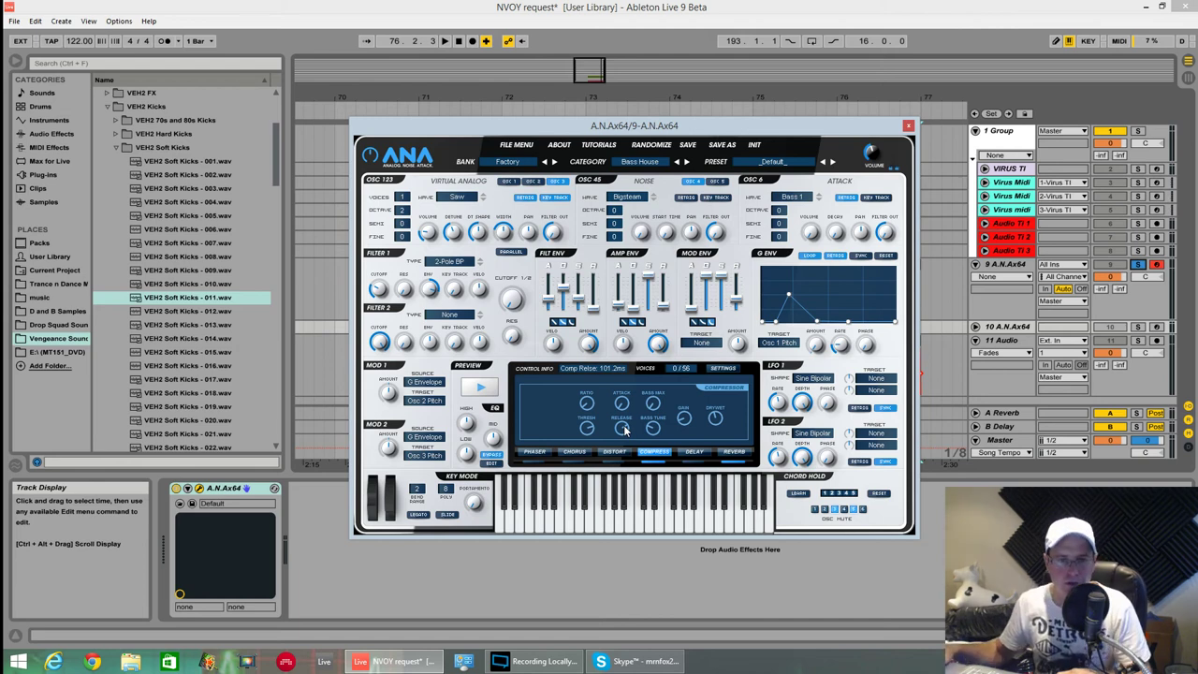
# Step: Switch on the delay with adjusted low-pass and feedback amounts, and audition the sound
pyautogui.click(698, 455)
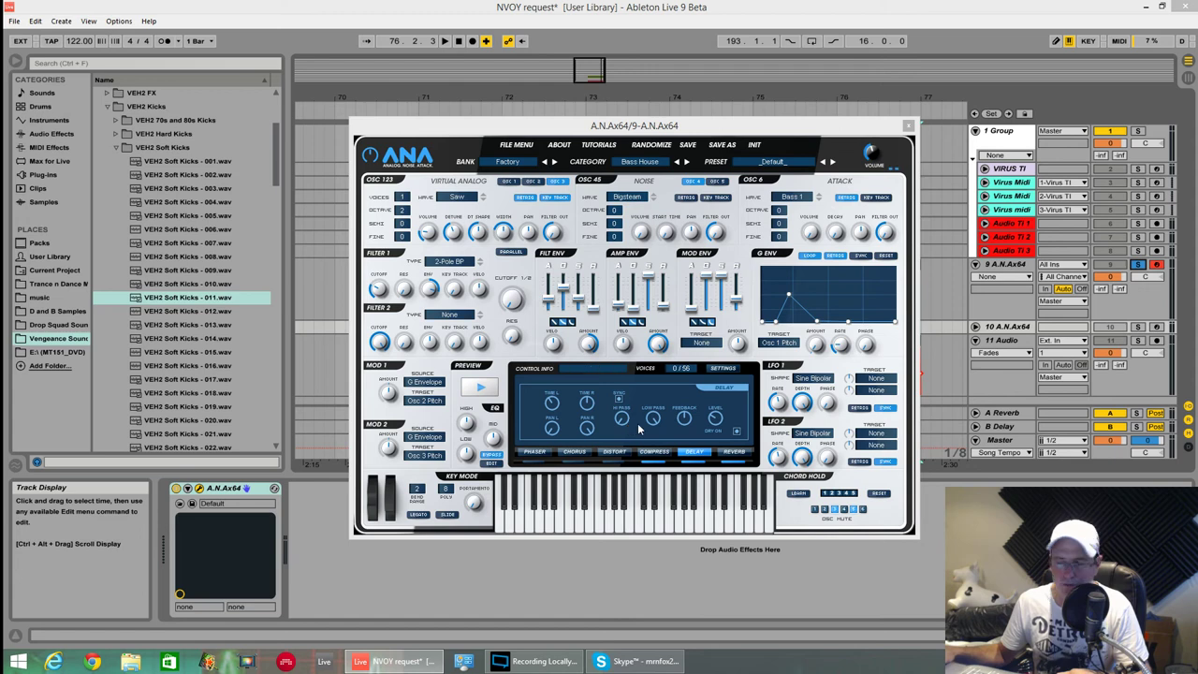
pyautogui.moveTo(652, 425); pyautogui.dragTo(649, 463)
pyautogui.moveTo(684, 423); pyautogui.dragTo(687, 407)
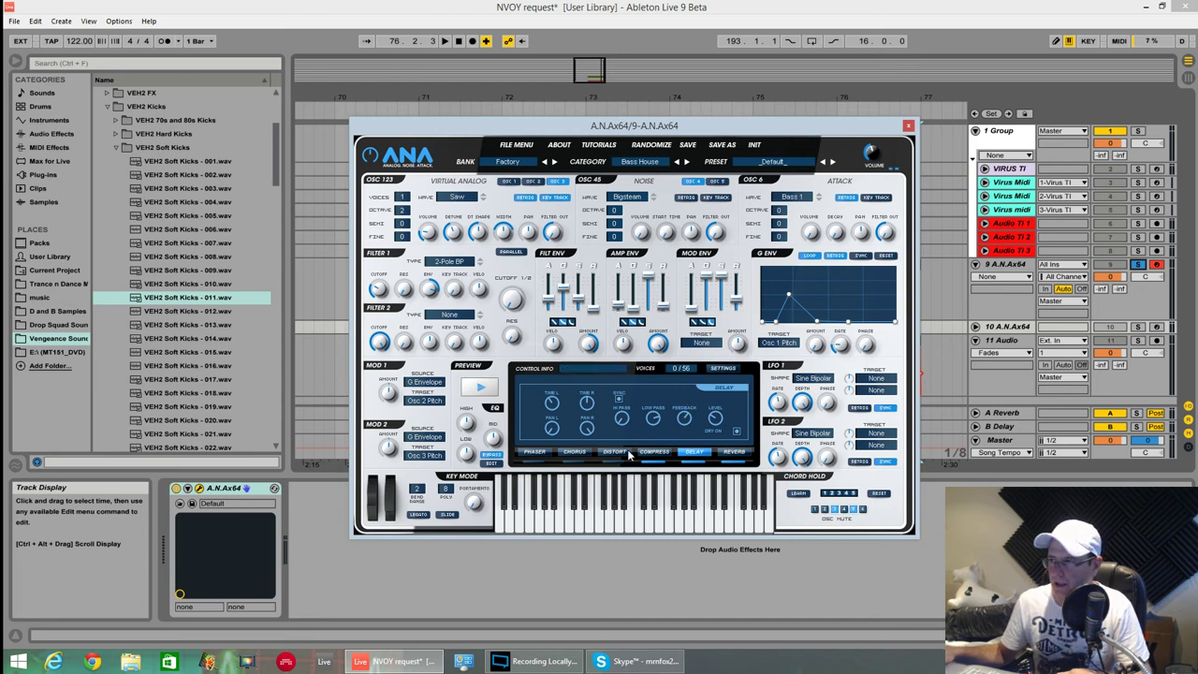
pyautogui.press('space')
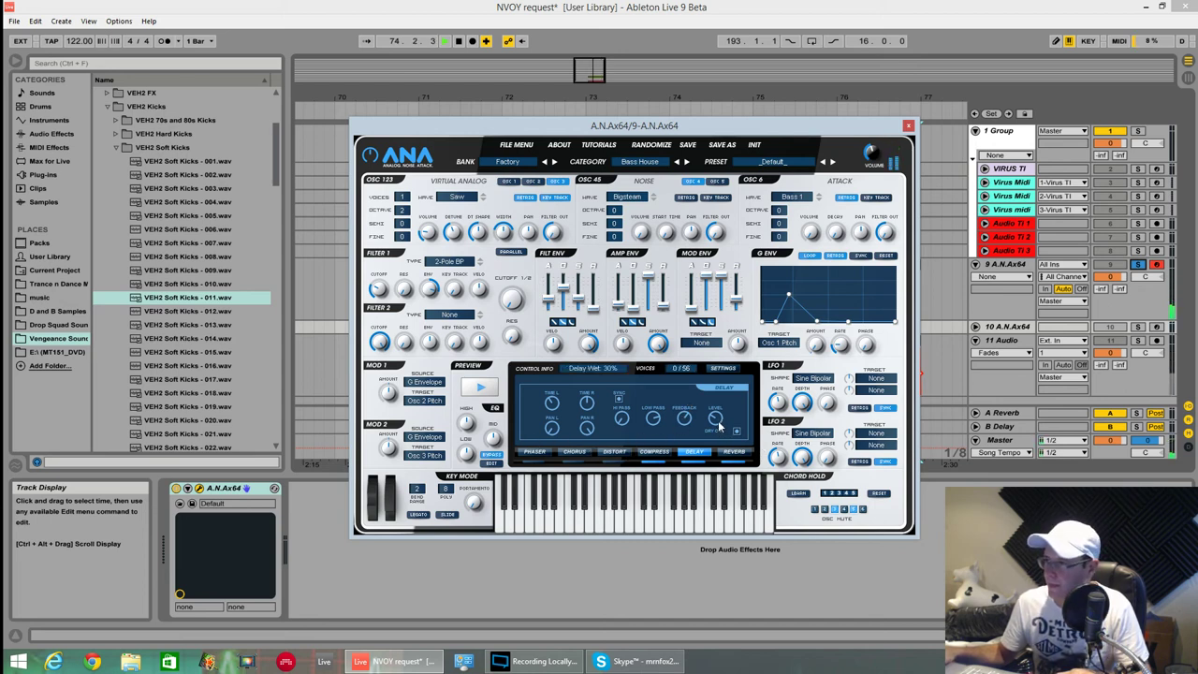
# Step: Take the A.N.Ax64 track out of solo and loop its four-bar clip from bar 73 to 77
pyautogui.click(1139, 265)
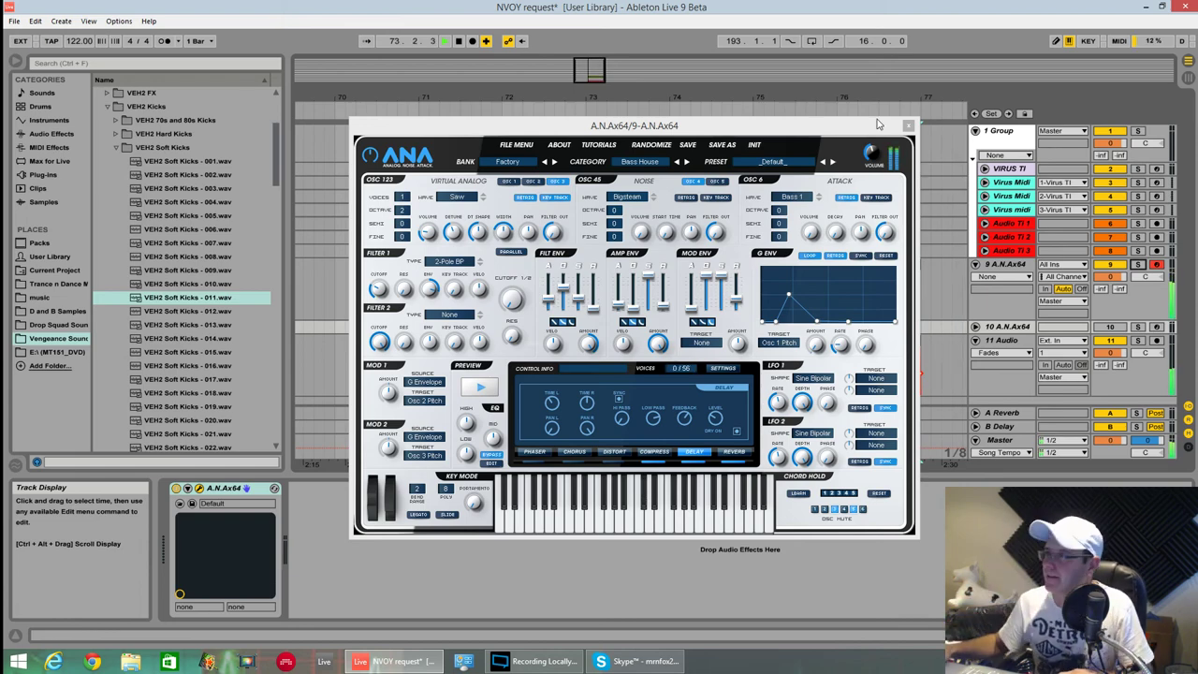
pyautogui.moveTo(879, 124); pyautogui.dragTo(891, 419)
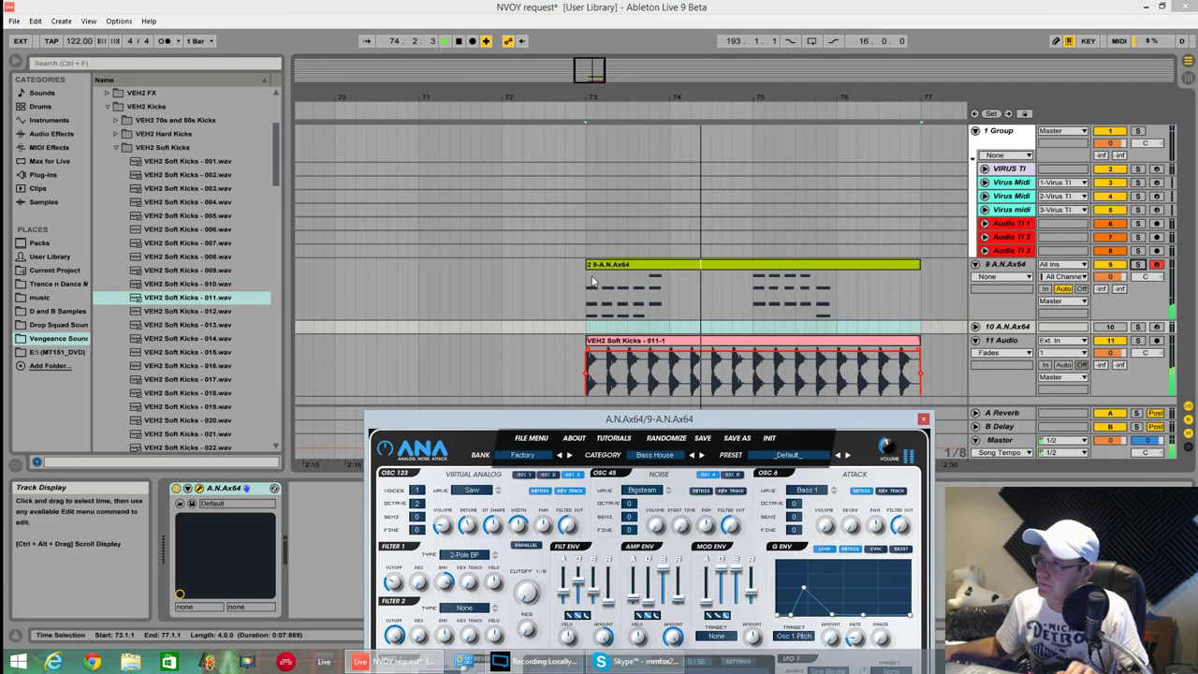
pyautogui.moveTo(592, 281); pyautogui.dragTo(920, 294)
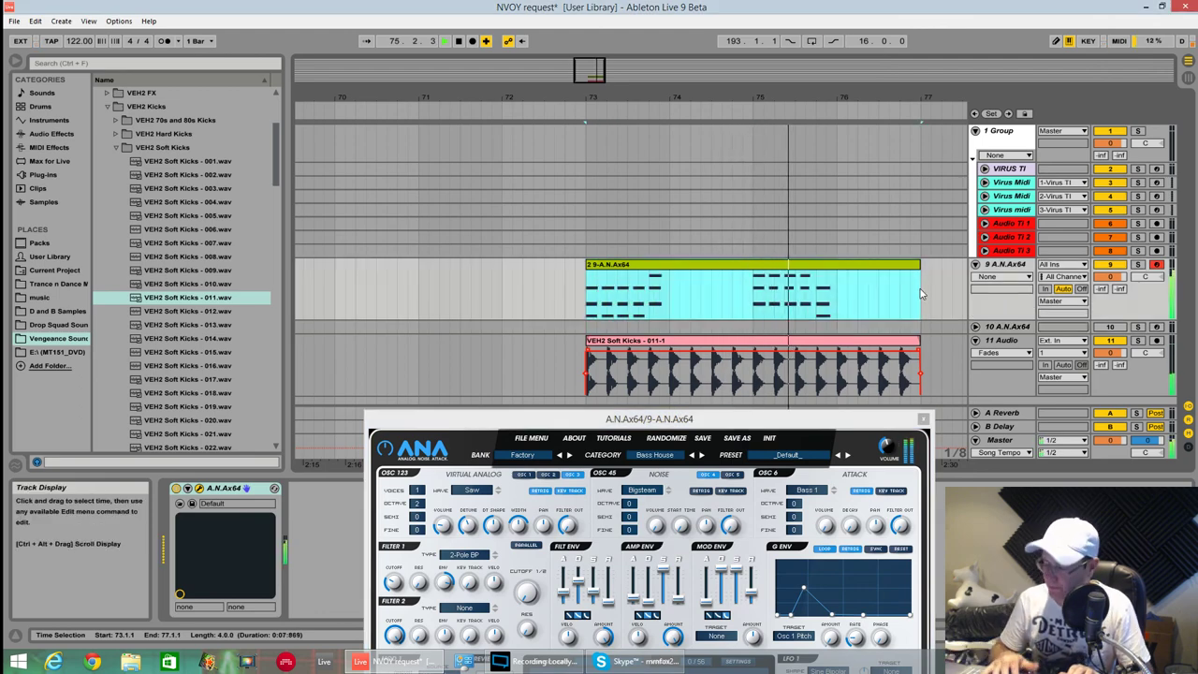
pyautogui.hotkey('ctrl', 'l')
# Step: Open the A.N.Ax64 MIDI clip and examine its notes with the synth window moved aside, and bring the window back
pyautogui.doubleClick(655, 265)
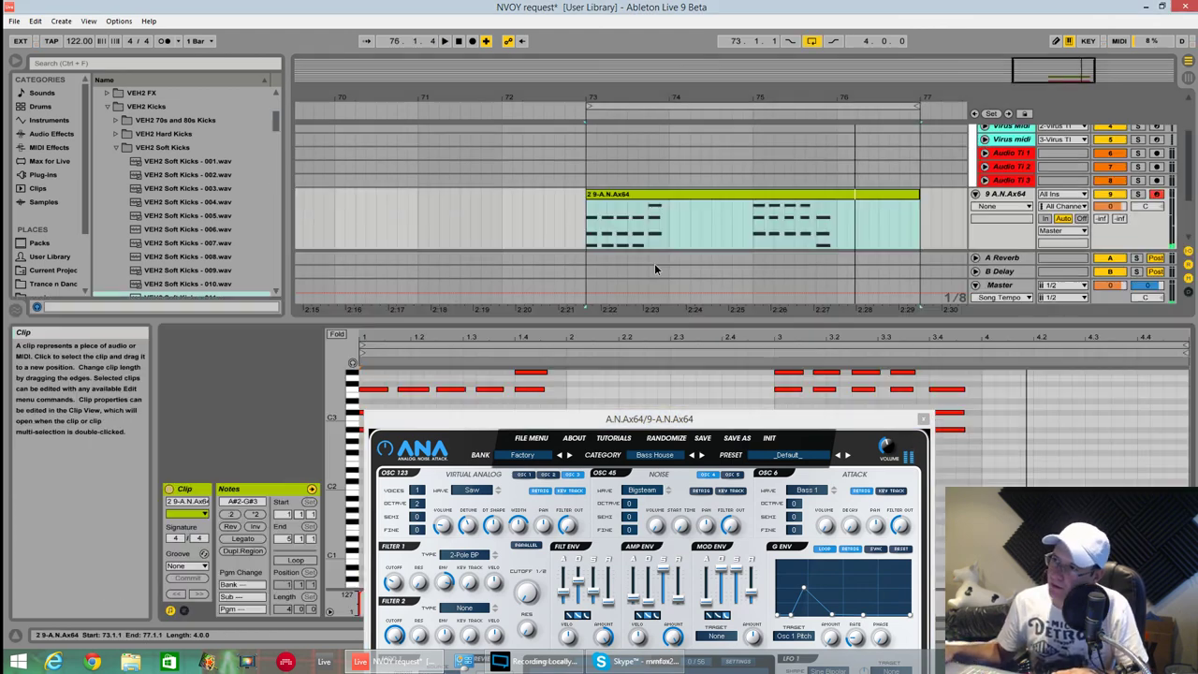
pyautogui.moveTo(649, 419); pyautogui.dragTo(725, 571)
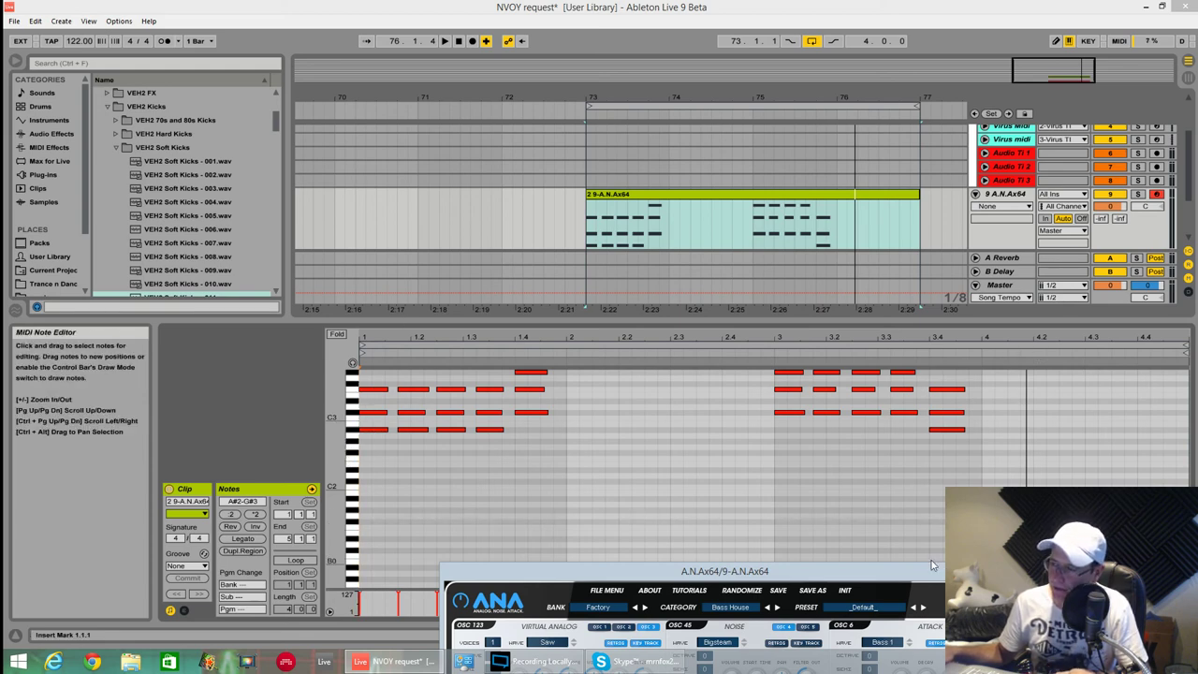
pyautogui.moveTo(932, 565); pyautogui.dragTo(813, 144)
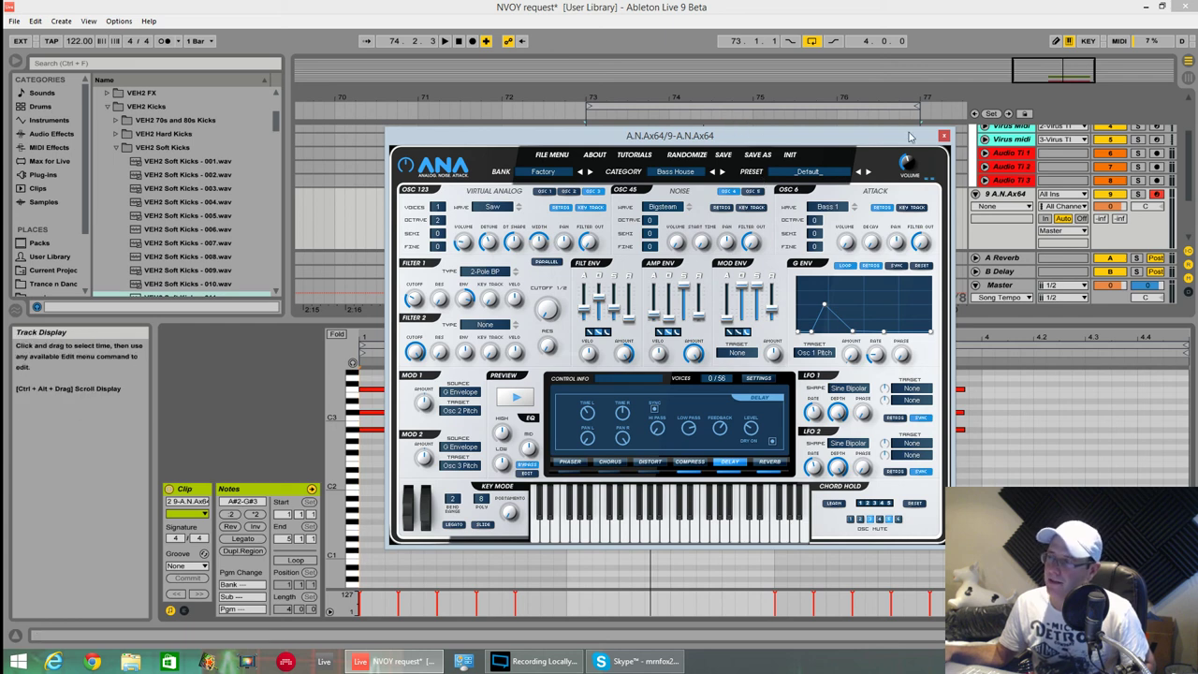
pyautogui.moveTo(907, 136); pyautogui.dragTo(901, 129)
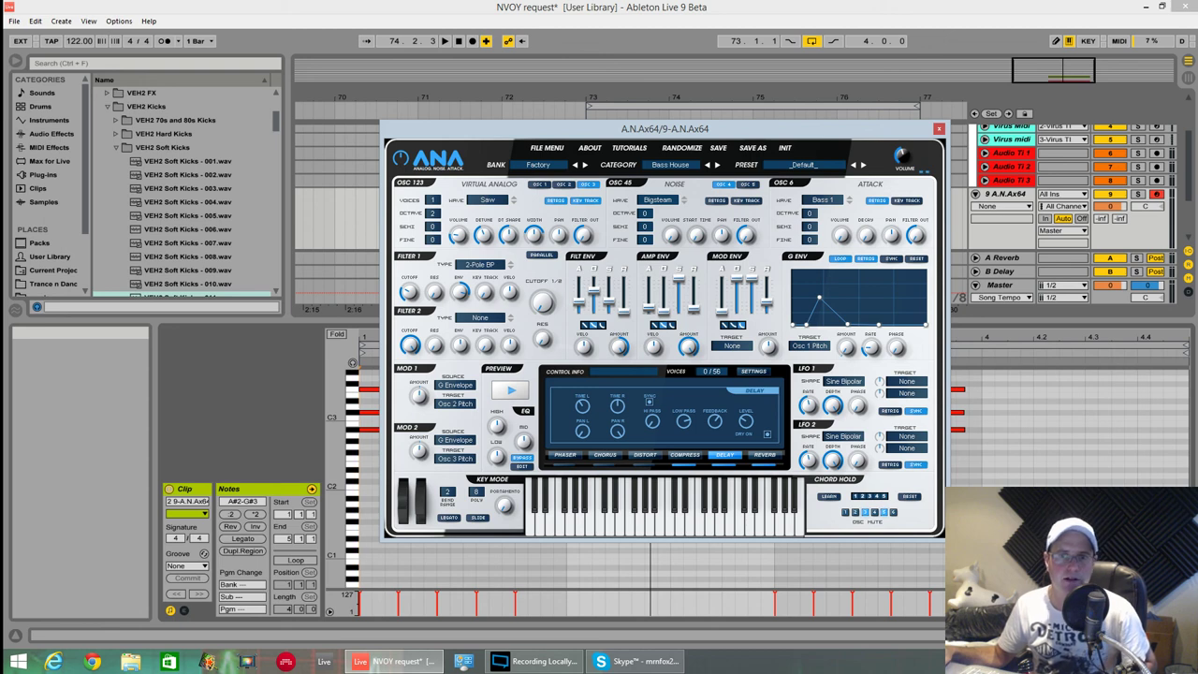
pyautogui.click(244, 412)
pyautogui.click(533, 661)
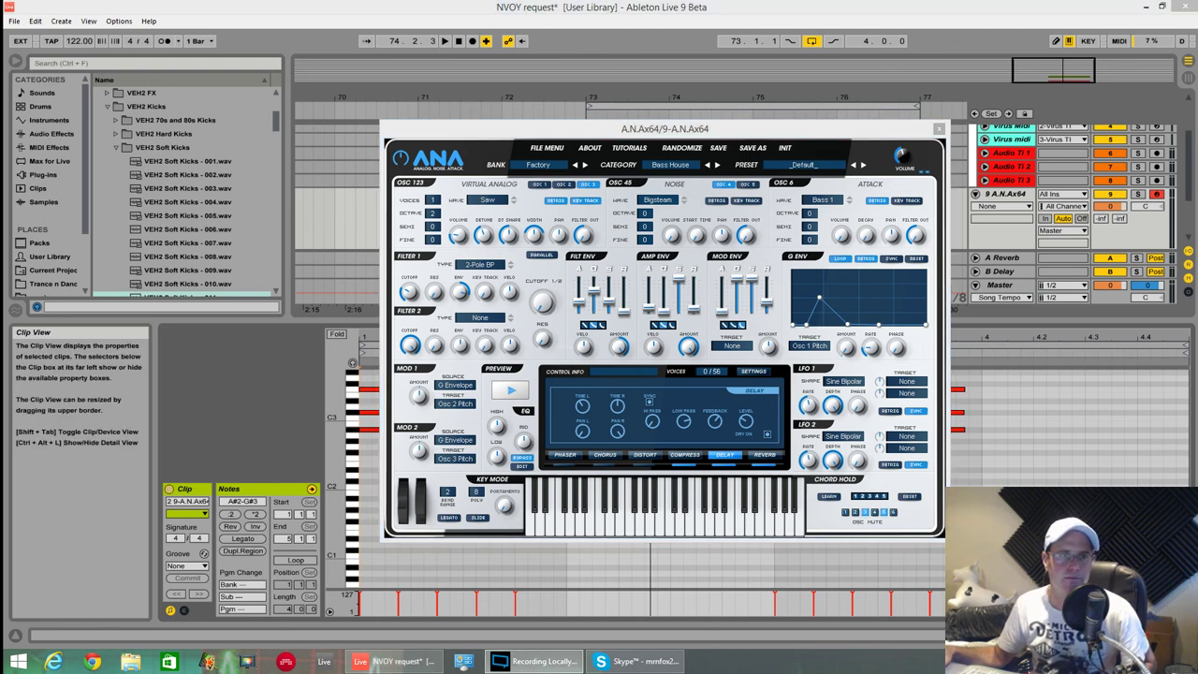